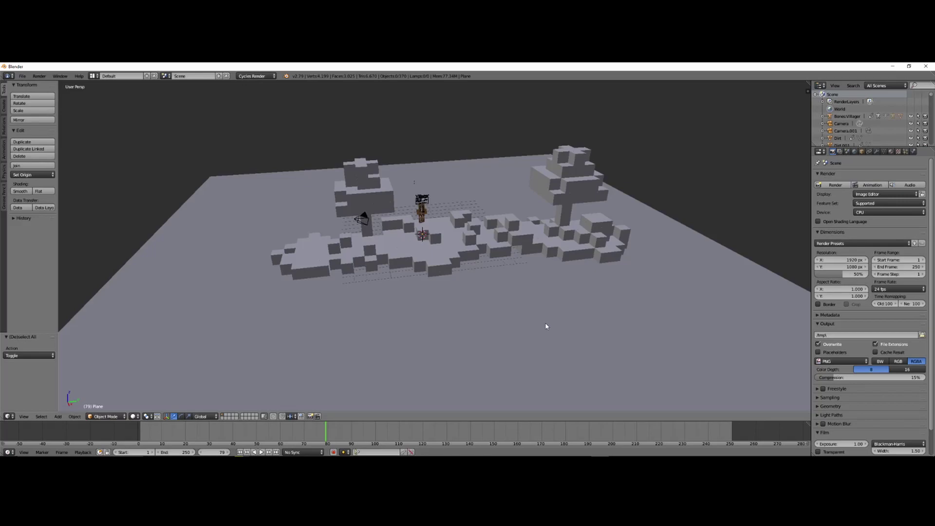
# Step: Examine the Minecraft scene from several angles, including the object settings of the ground plane and a grass block
pyautogui.scroll(1, 546, 326)
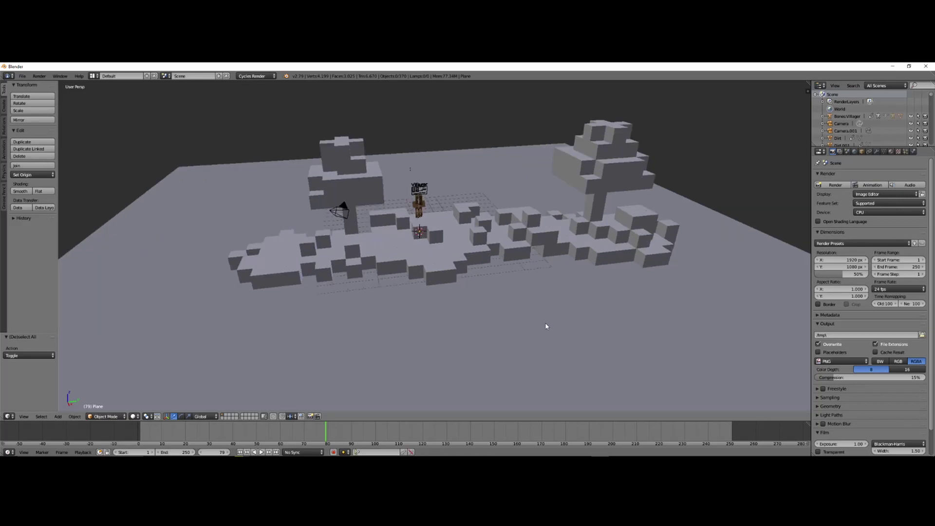
pyautogui.moveTo(374, 325)
pyautogui.mouseDown(button='middle')
pyautogui.moveTo(401, 328)
pyautogui.moveTo(388, 328)
pyautogui.mouseUp(button='middle')
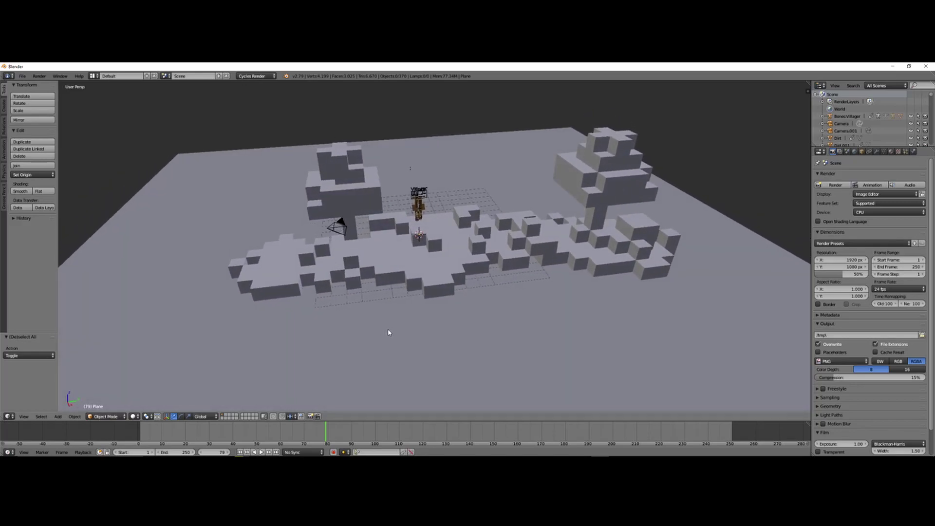
pyautogui.rightClick(470, 326)
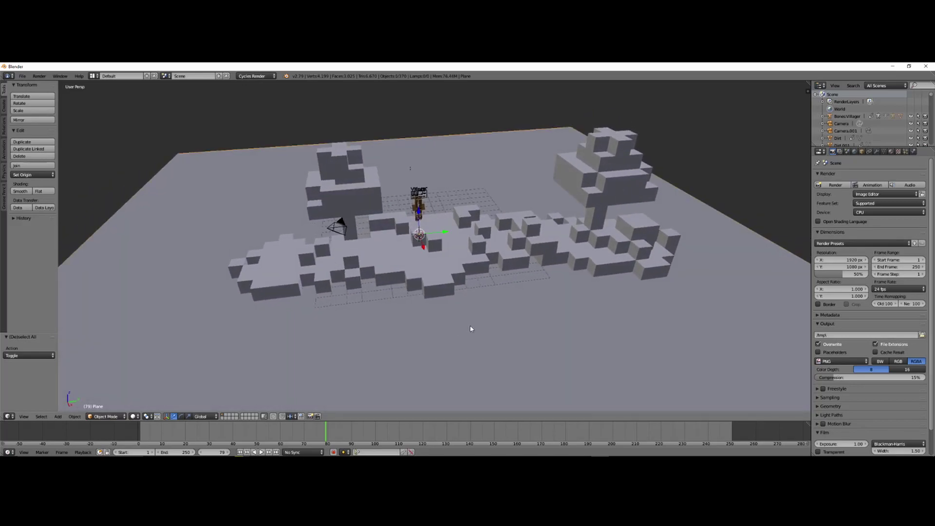
pyautogui.click(863, 151)
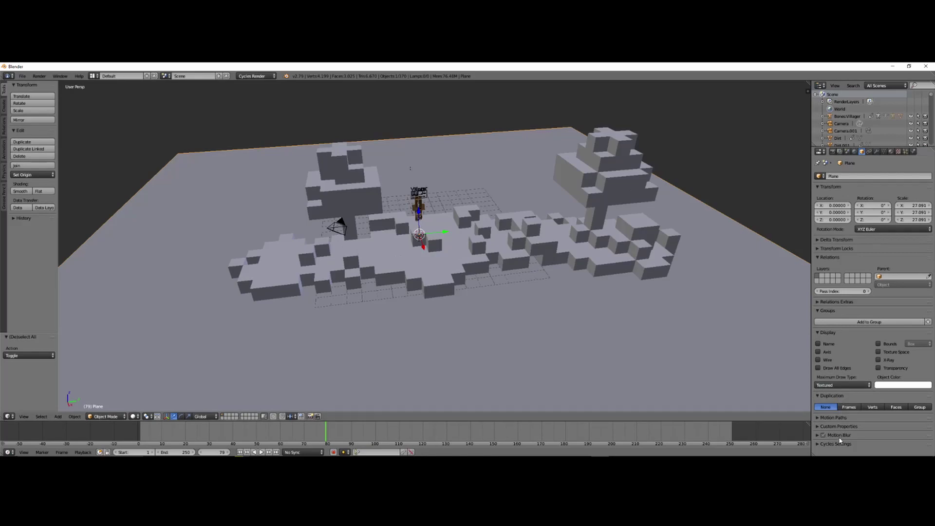
pyautogui.rightClick(445, 284)
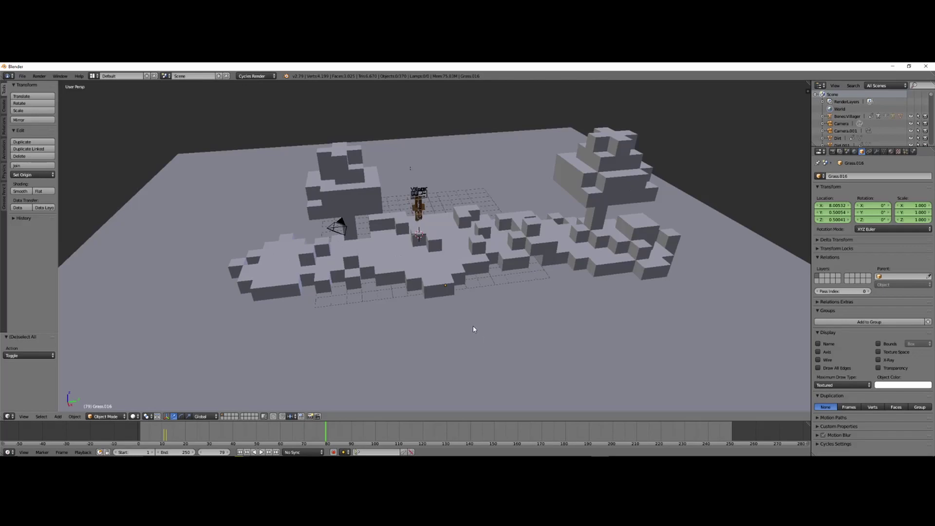
pyautogui.scroll(-5, 472, 330)
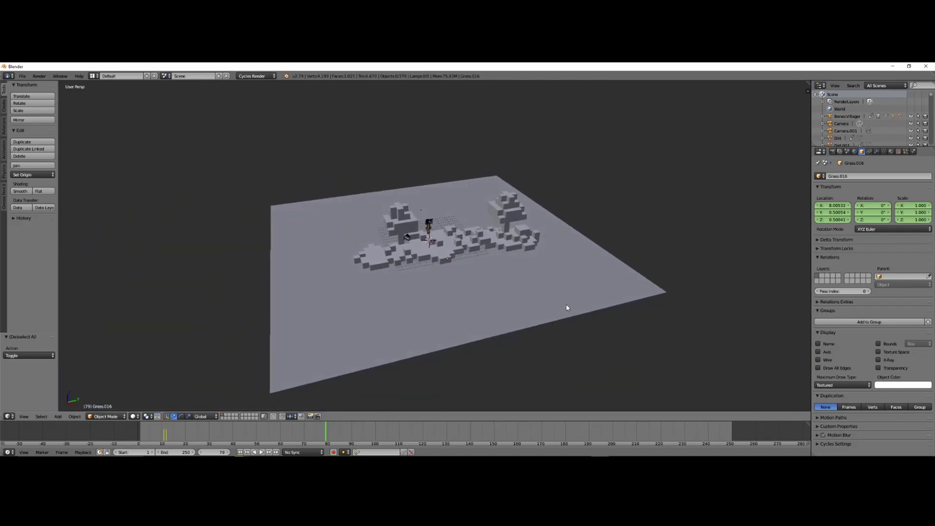
pyautogui.rightClick(516, 306)
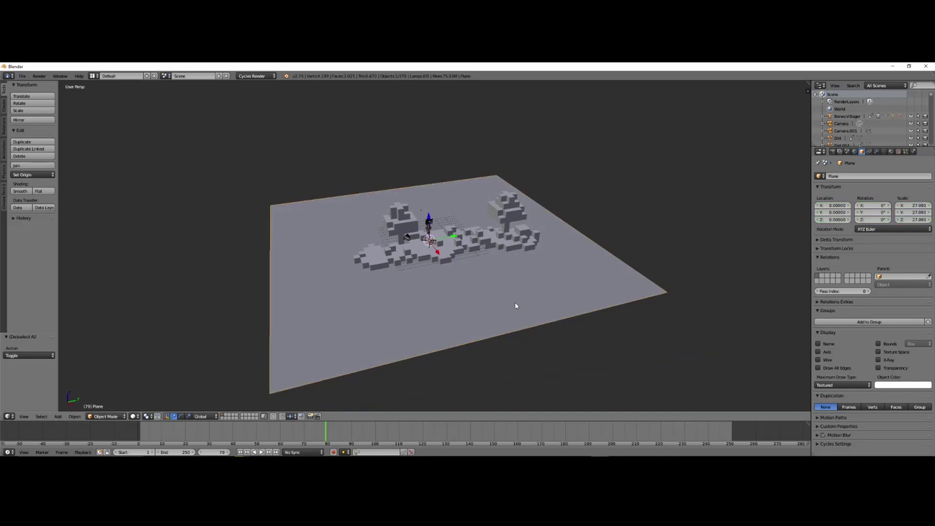
pyautogui.scroll(5, 497, 302)
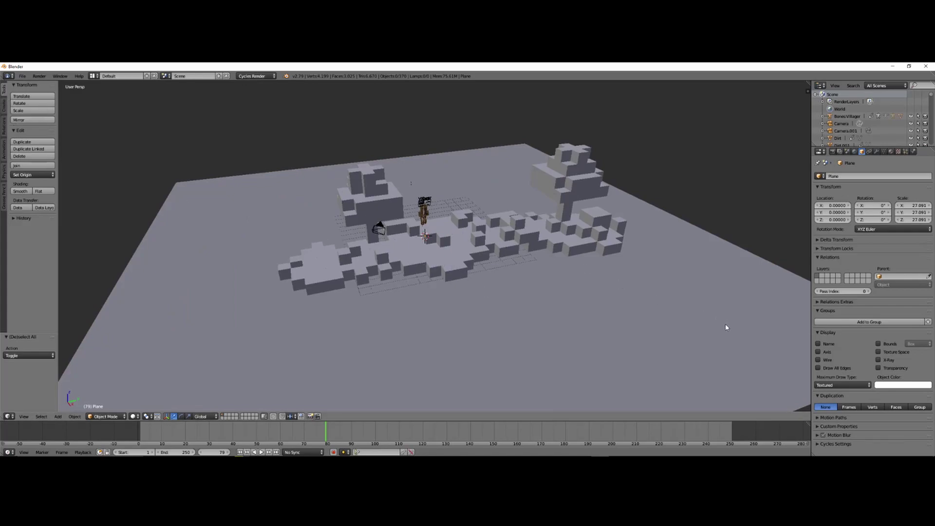
pyautogui.scroll(3, 551, 328)
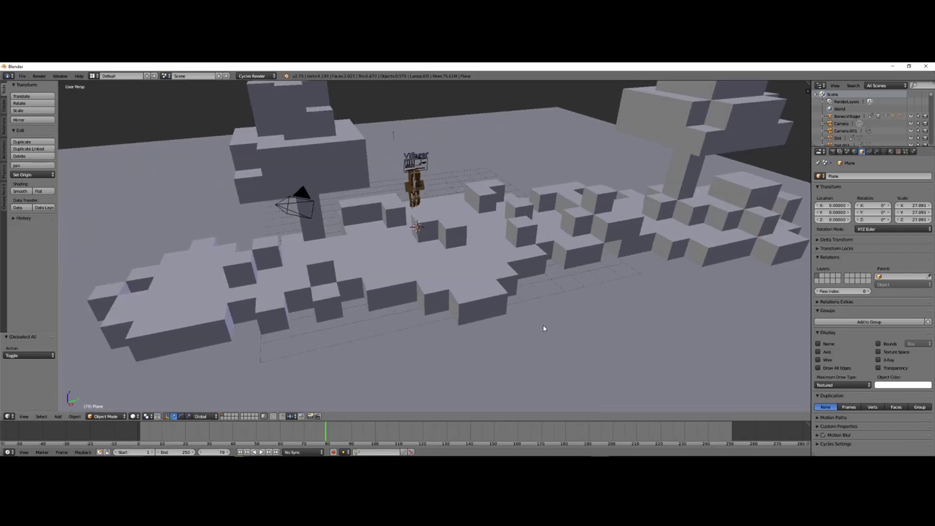
pyautogui.scroll(-3, 544, 328)
pyautogui.moveTo(546, 328); pyautogui.dragTo(655, 340, button='middle')
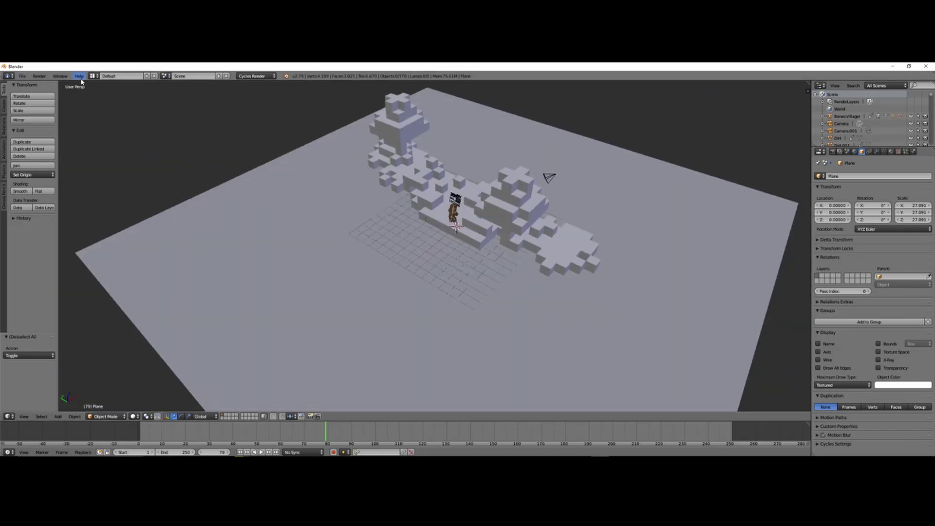
pyautogui.click(23, 76)
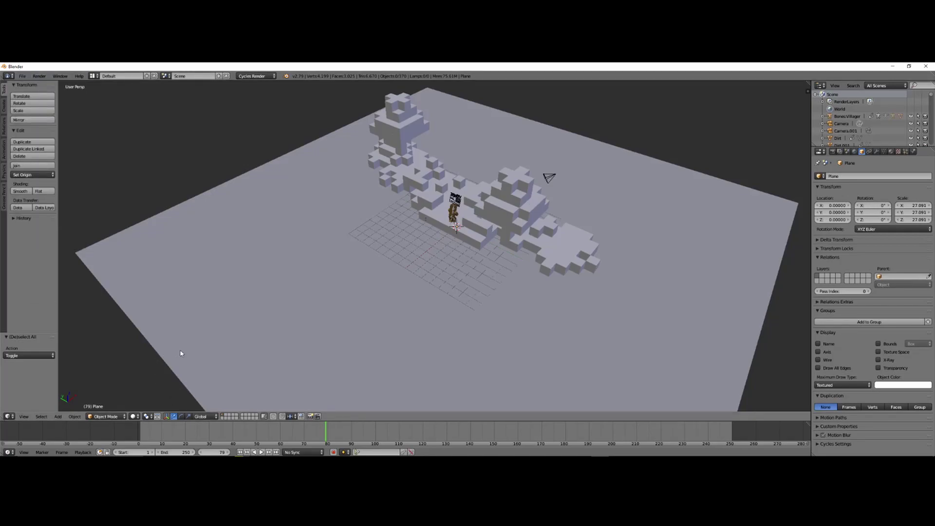
# Step: Split the 3D view into two side-by-side areas and turn one of them into a Node Editor
pyautogui.moveTo(811, 88); pyautogui.dragTo(405, 244)
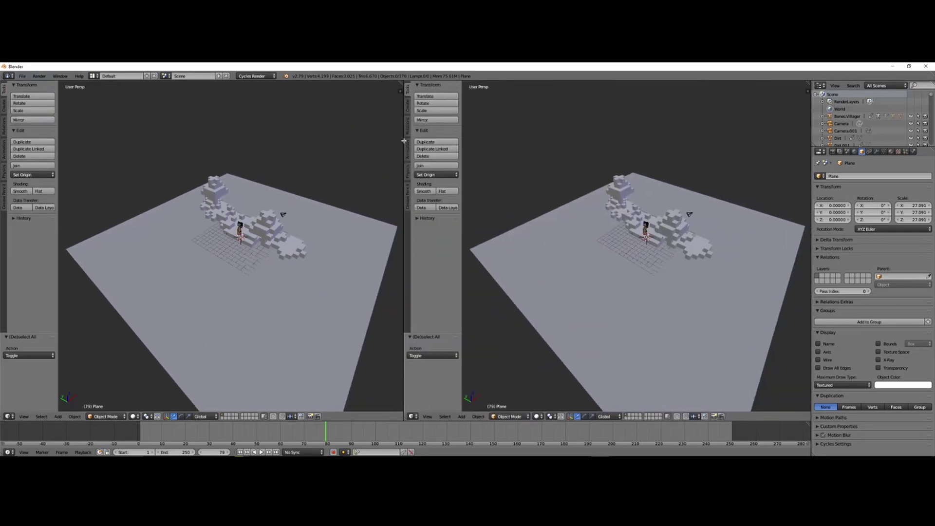
pyautogui.press('n')
pyautogui.press('n')
pyautogui.click(413, 417)
pyautogui.click(427, 317)
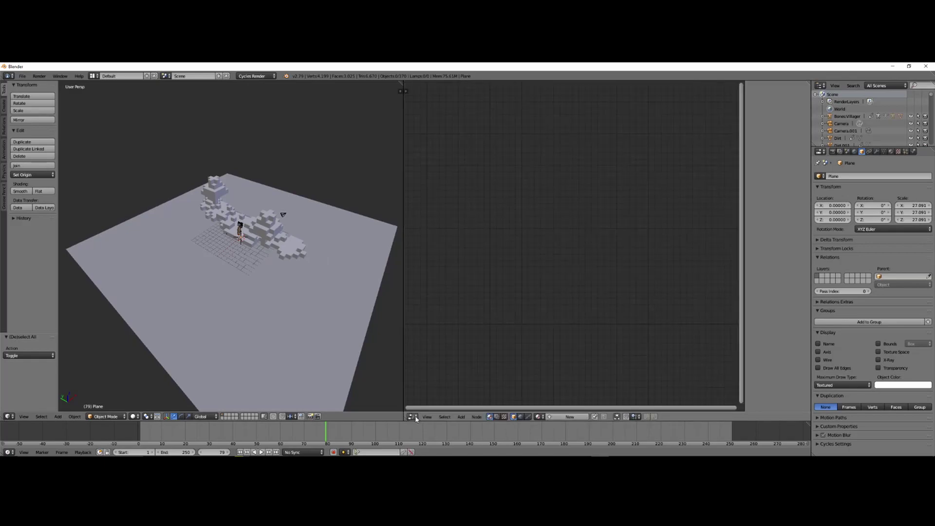
# Step: Show the World shader in the Node Editor, enable Use Nodes and frame all its nodes
pyautogui.click(521, 417)
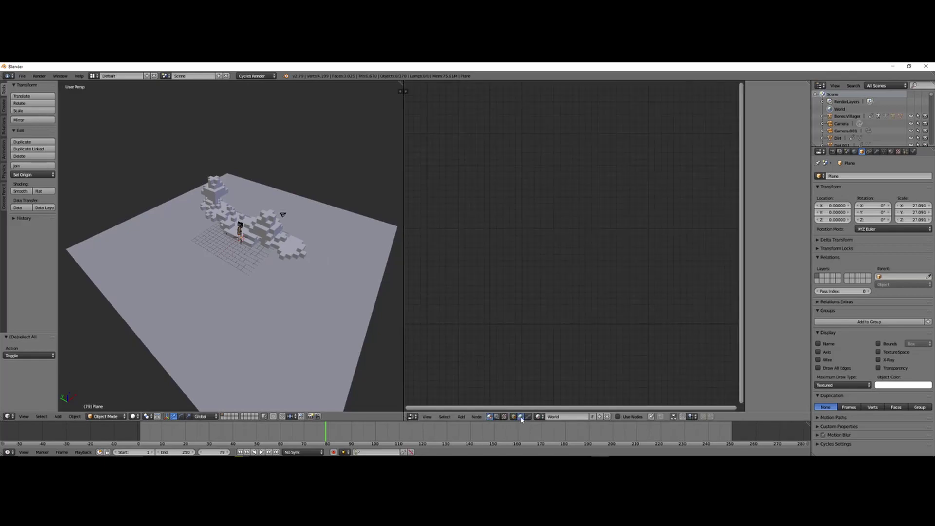
pyautogui.click(633, 416)
pyautogui.press('Home')
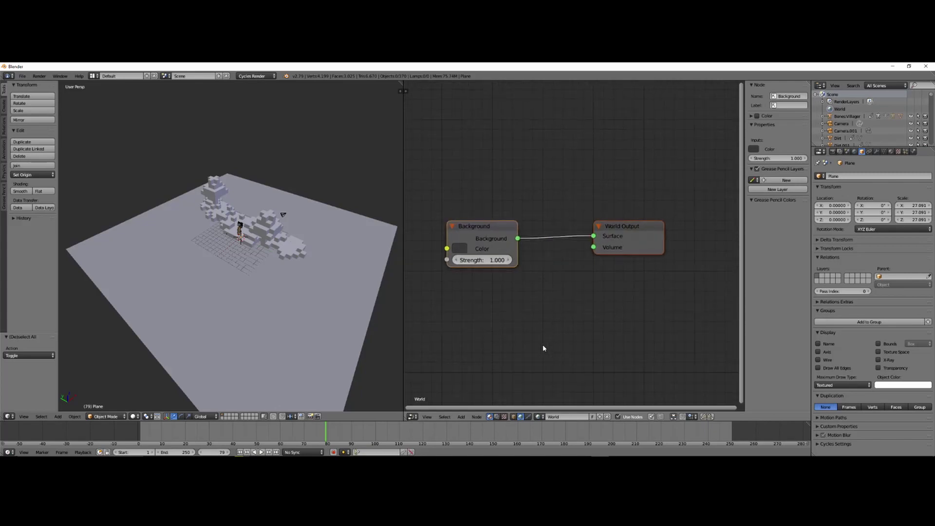
# Step: Add an Environment Texture node before the Background node and connect its Color output to the Background's Color input
pyautogui.hotkey('shift', 'a')
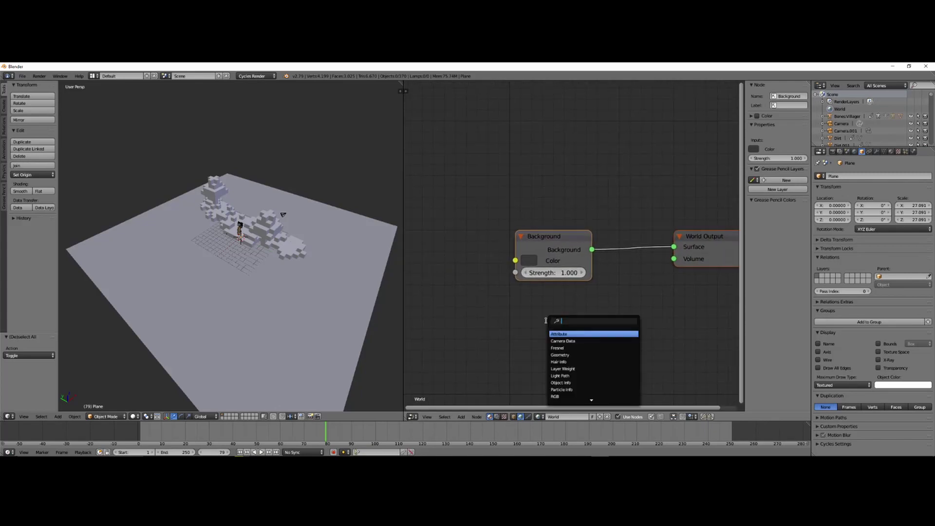
pyautogui.write('env')
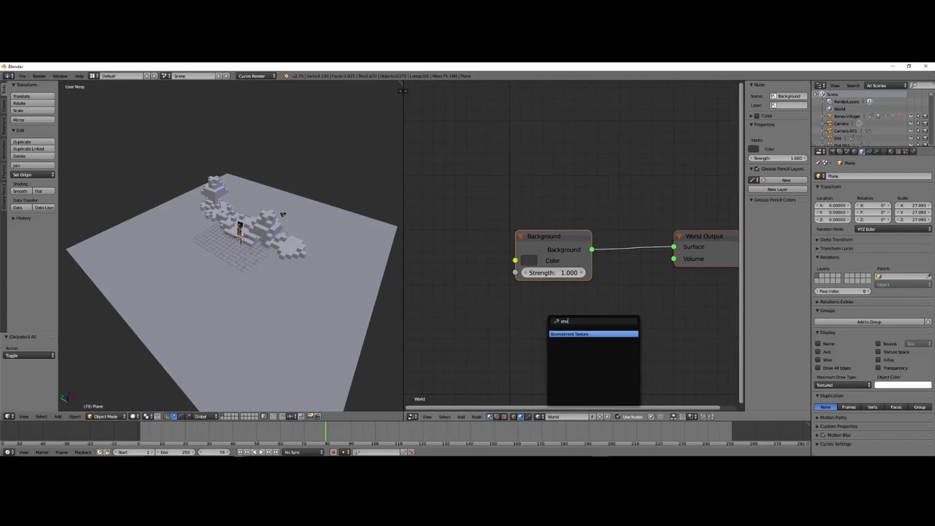
pyautogui.press('Return')
pyautogui.click(400, 223)
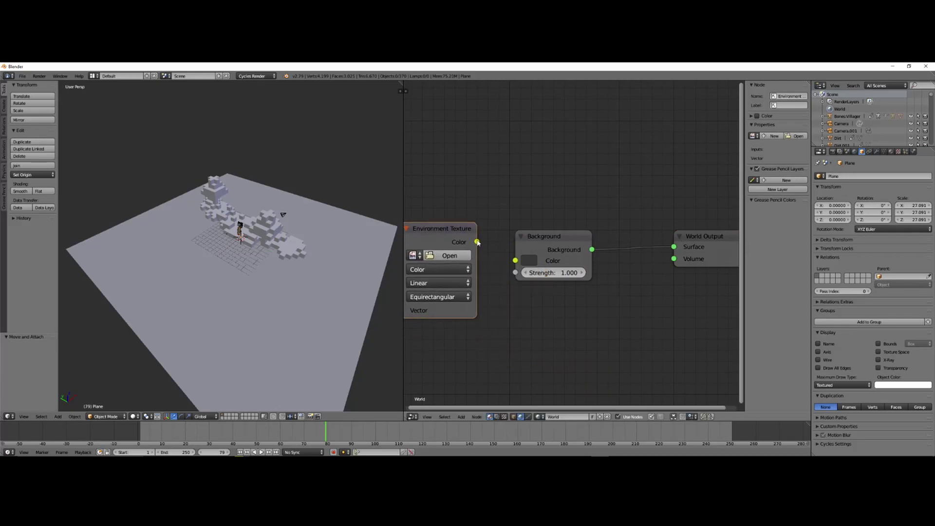
pyautogui.moveTo(478, 242); pyautogui.dragTo(554, 259)
# Step: Load the image 12-02-2017 11.58.52.jpg from the Google Drive HDRI folder on drive F into the Environment Texture node
pyautogui.scroll(2, 556, 249)
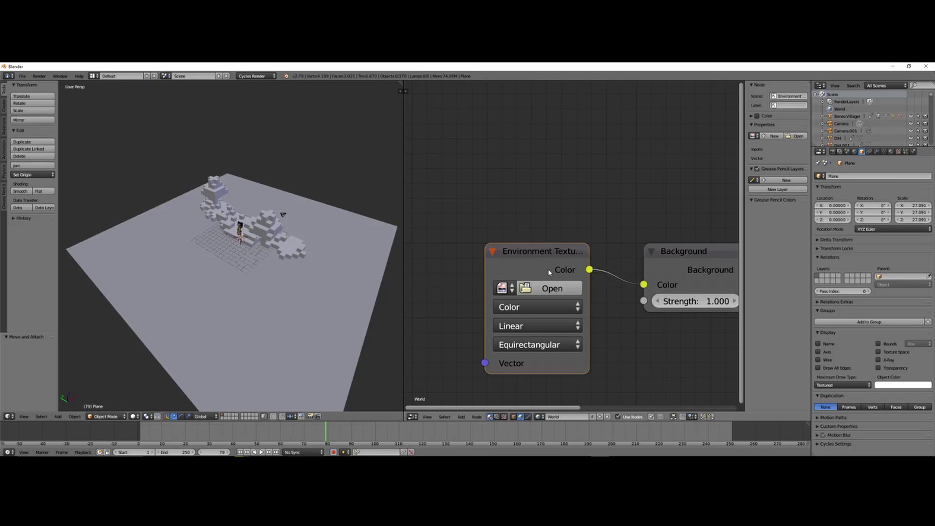
pyautogui.click(551, 288)
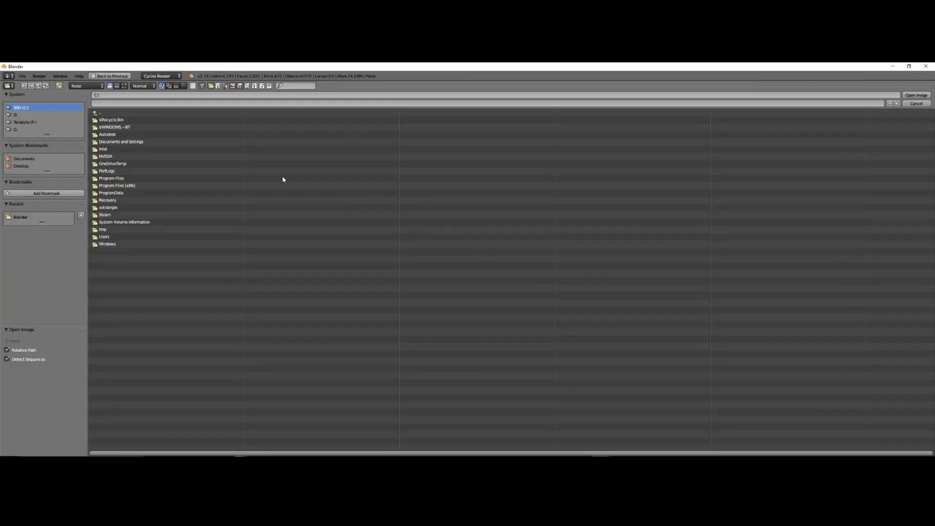
pyautogui.click(32, 122)
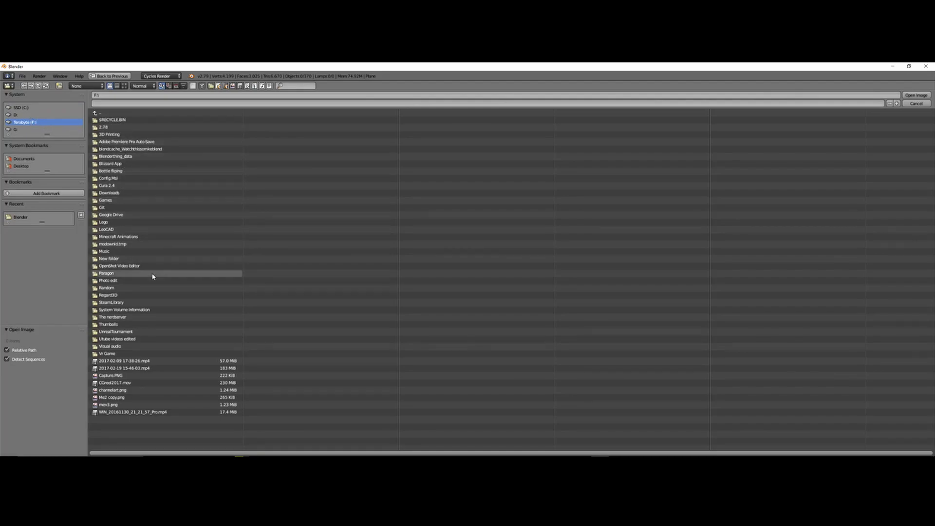
pyautogui.doubleClick(126, 215)
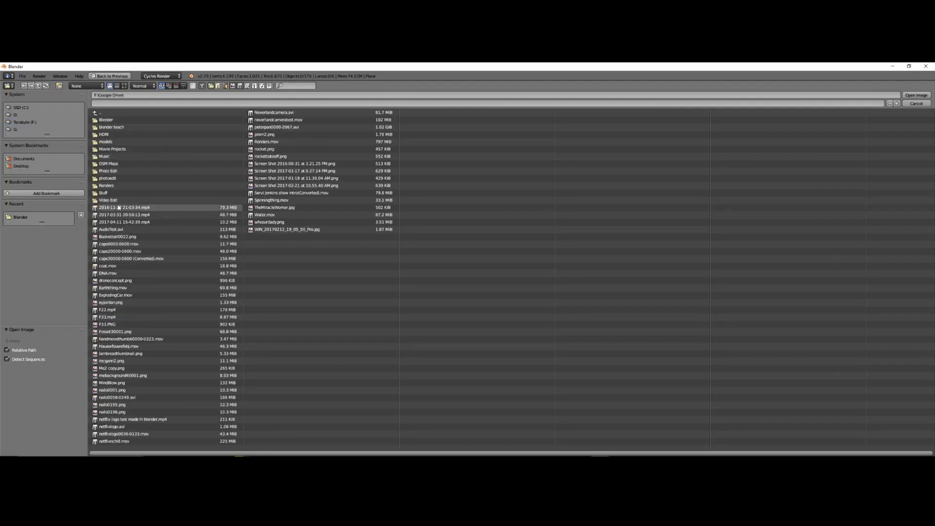
pyautogui.doubleClick(111, 134)
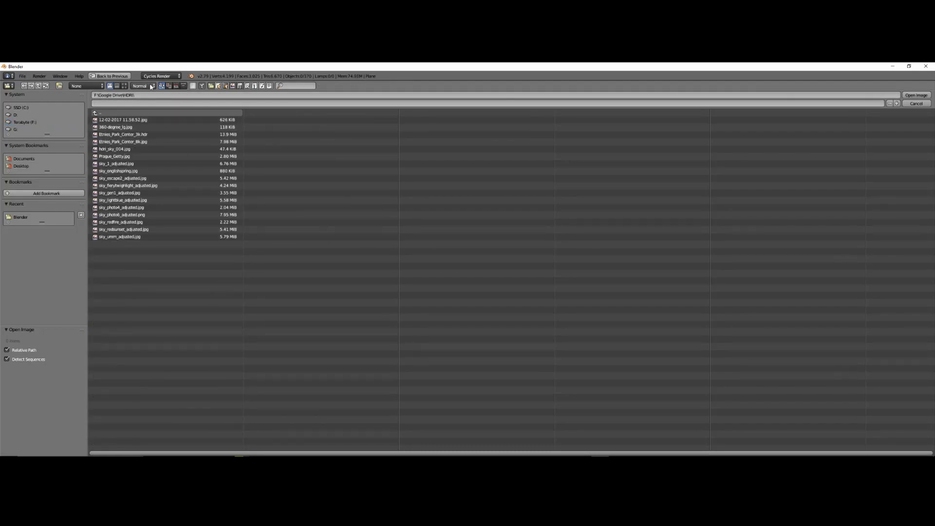
pyautogui.click(125, 86)
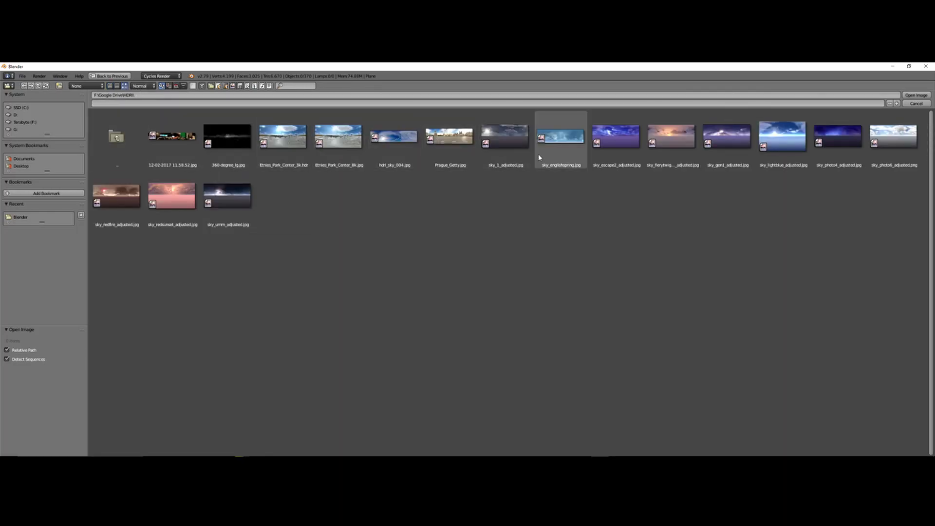
pyautogui.click(181, 145)
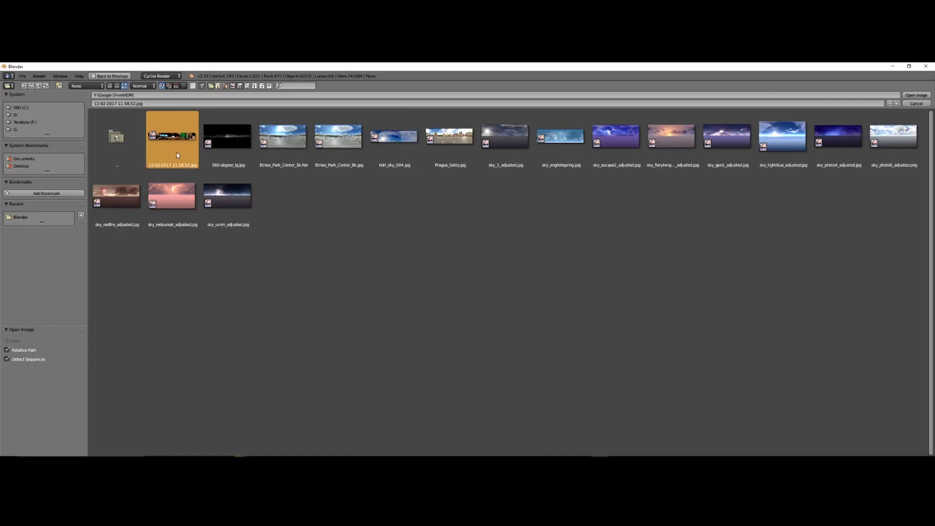
pyautogui.click(916, 95)
# Step: Switch the 3D view to rendered shading and set the Background node's Strength to 3.000
pyautogui.hotkey('shift', 'z')
pyautogui.moveTo(249, 211)
pyautogui.mouseDown(button='middle')
pyautogui.moveTo(327, 213)
pyautogui.moveTo(253, 225)
pyautogui.mouseUp(button='middle')
pyautogui.moveTo(528, 257); pyautogui.dragTo(490, 234, button='middle')
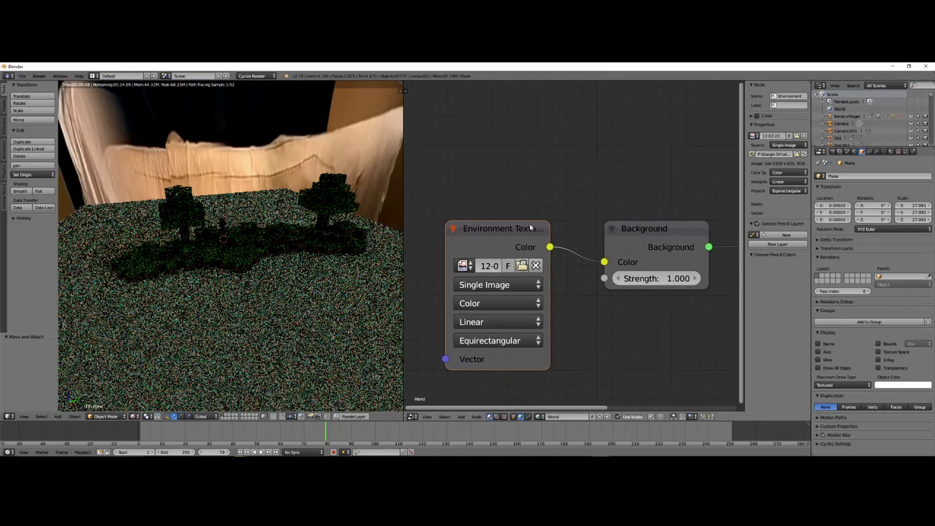
pyautogui.scroll(1, 581, 241)
pyautogui.moveTo(585, 253); pyautogui.dragTo(528, 240, button='middle')
pyautogui.moveTo(612, 272); pyautogui.dragTo(633, 272)
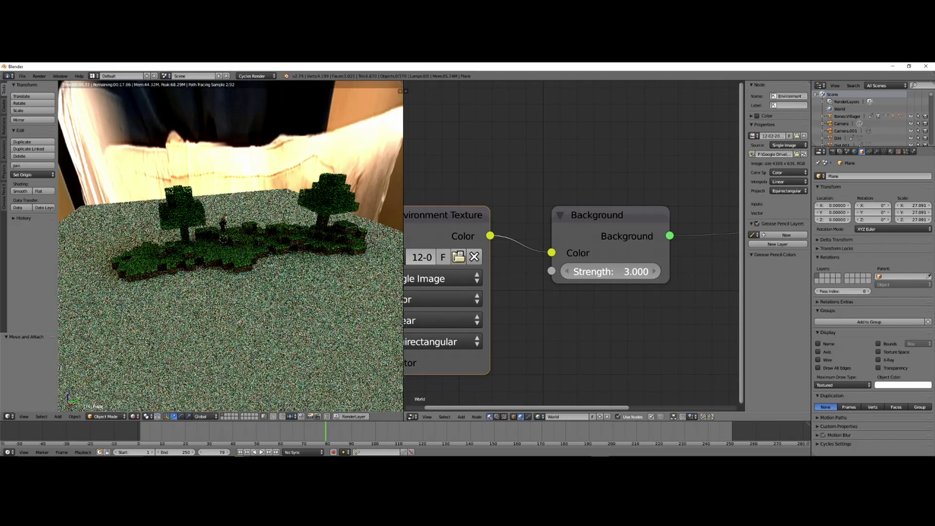
# Step: Add a Mapping node and place it in front of the Environment Texture node
pyautogui.moveTo(448, 288); pyautogui.dragTo(599, 301, button='middle')
pyautogui.moveTo(431, 278); pyautogui.dragTo(567, 279, button='middle')
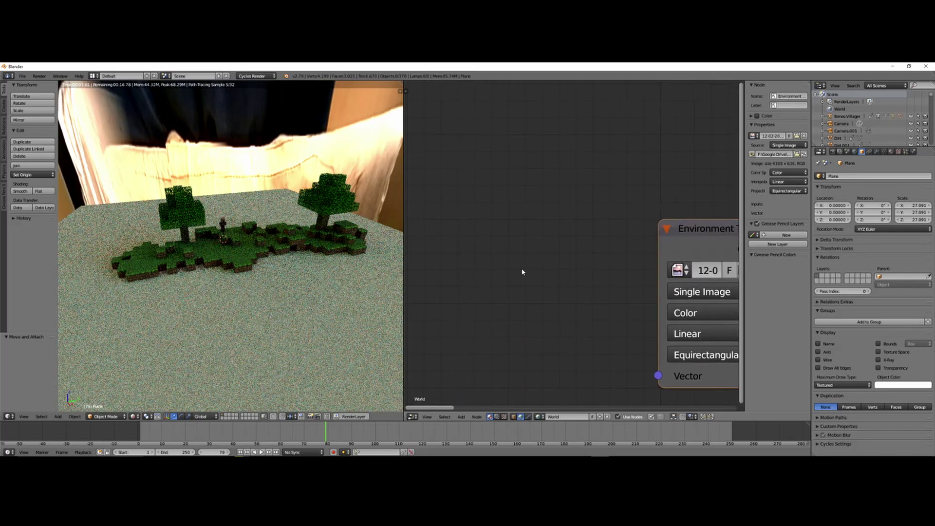
pyautogui.scroll(-2, 506, 271)
pyautogui.scroll(-2, 507, 273)
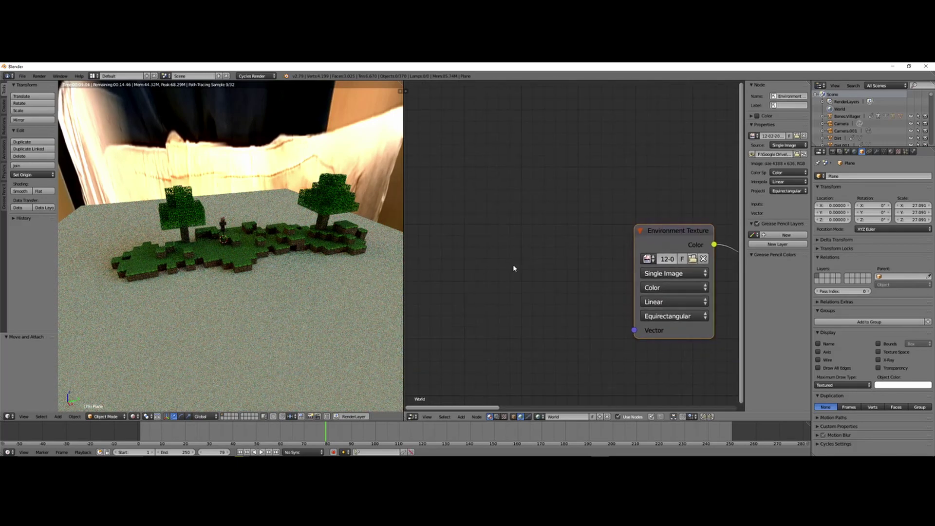
pyautogui.hotkey('shift', 'a')
pyautogui.click(513, 266)
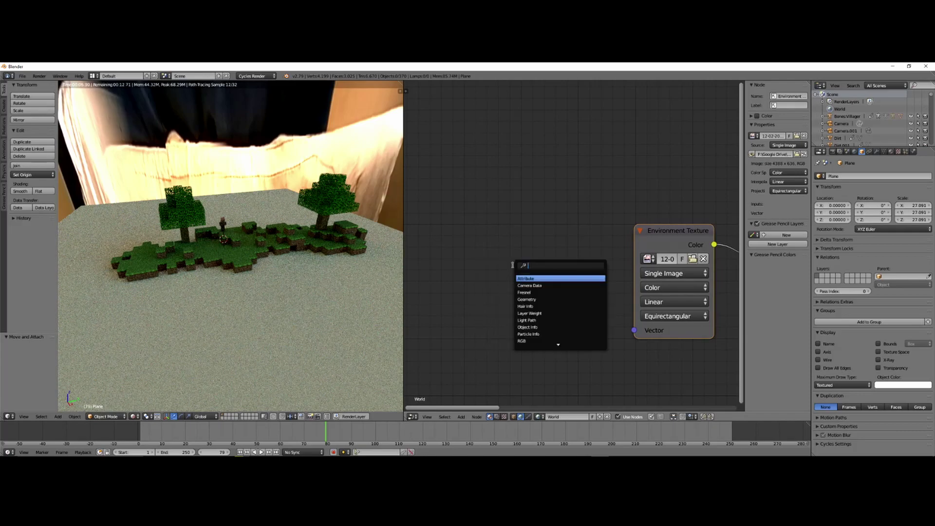
pyautogui.write('mapp')
pyautogui.press('Return')
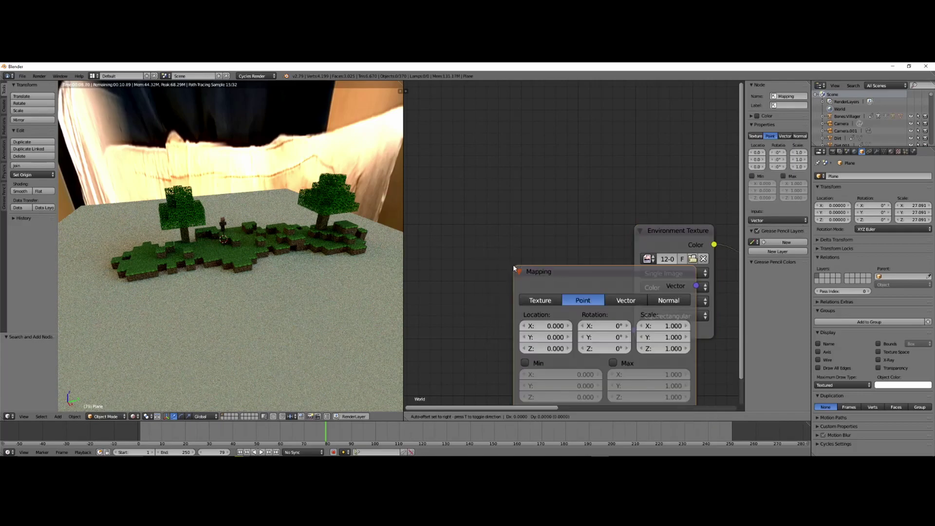
pyautogui.click(559, 230)
# Step: Add a Texture Coordinate node and connect it to the Mapping node's Vector input
pyautogui.hotkey('shift', 'a')
pyautogui.click(495, 250)
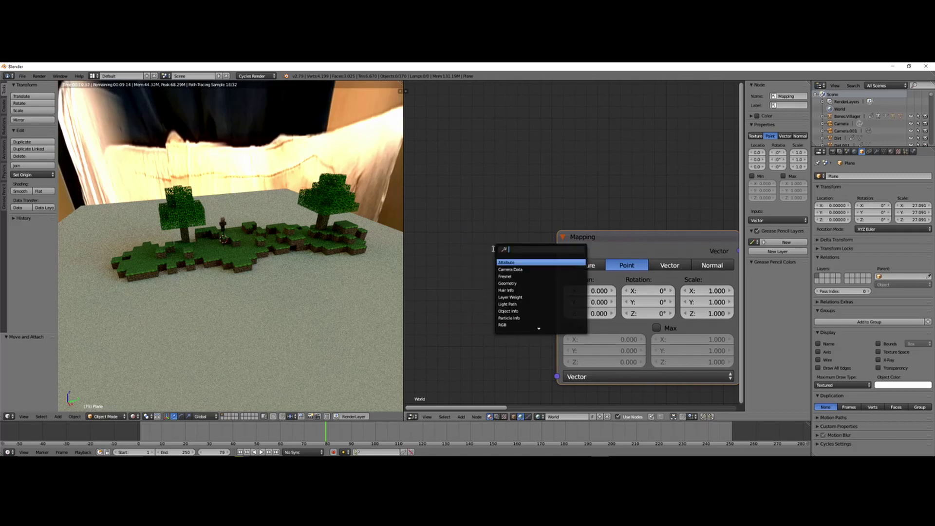
pyautogui.write('texture')
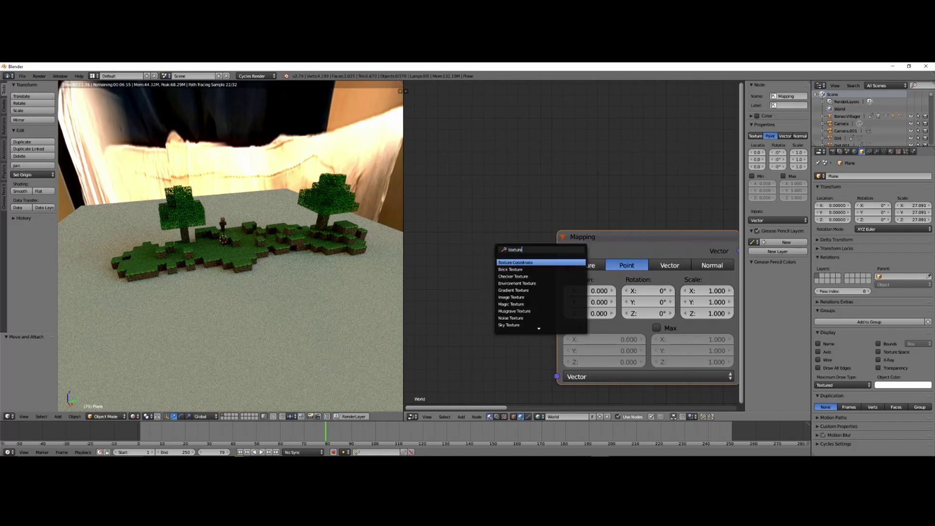
pyautogui.press('Return')
pyautogui.click(498, 258)
pyautogui.moveTo(499, 259); pyautogui.dragTo(557, 377)
# Step: Connect the Mapping node's Vector output to the Environment Texture's Vector input and set the mapping type to Texture
pyautogui.keyDown('ctrl'); pyautogui.hscroll(5, 606, 271); pyautogui.keyUp('ctrl')
pyautogui.moveTo(629, 247); pyautogui.dragTo(667, 335)
pyautogui.click(464, 262)
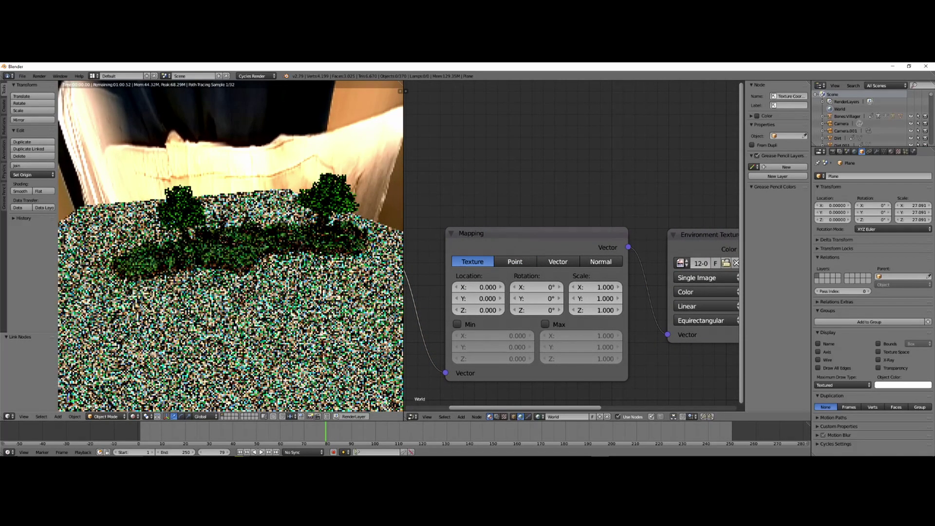
pyautogui.scroll(2, 276, 248)
pyautogui.scroll(-4, 277, 247)
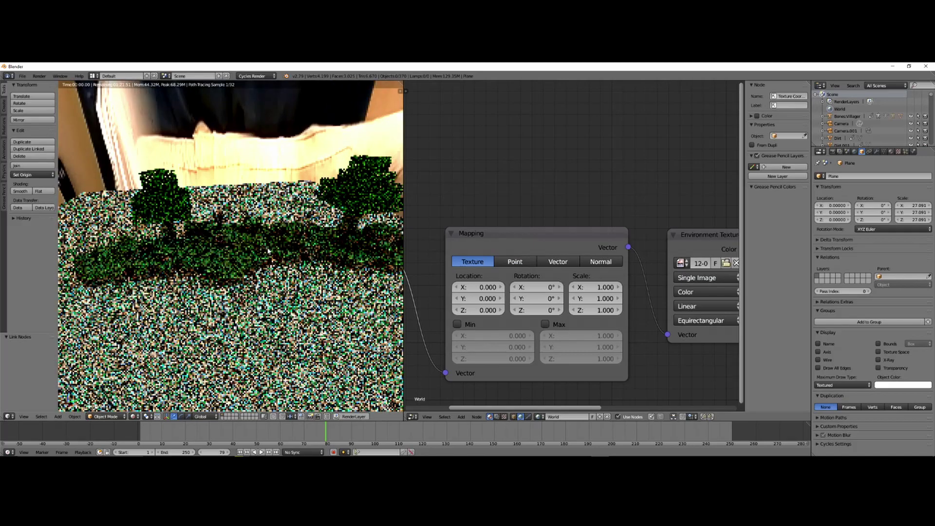
# Step: Rotate the environment image by setting the Mapping node's Z rotation to 115°
pyautogui.click(534, 299)
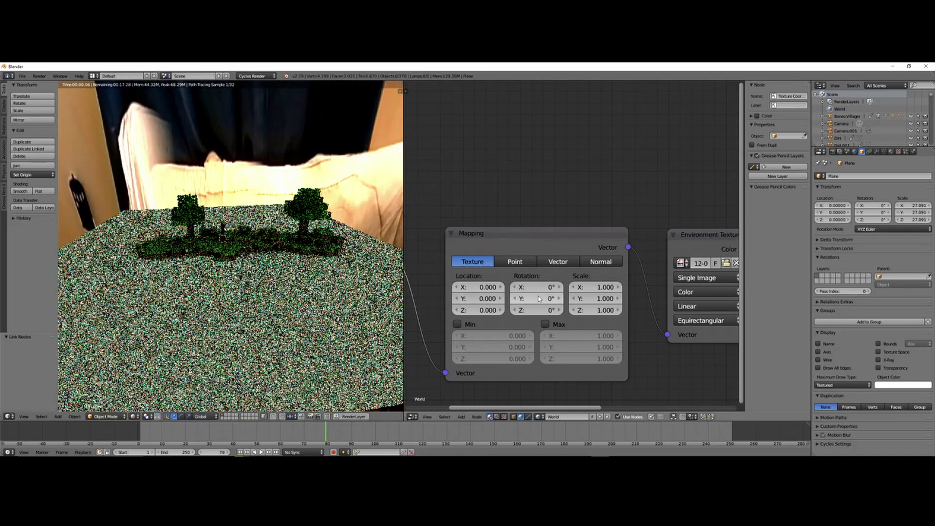
pyautogui.click(534, 312)
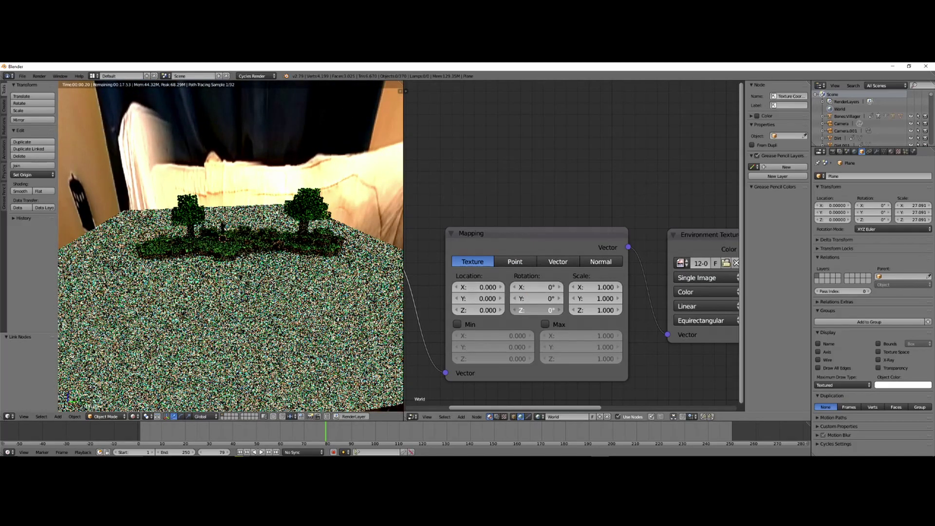
pyautogui.moveTo(534, 313); pyautogui.dragTo(592, 314)
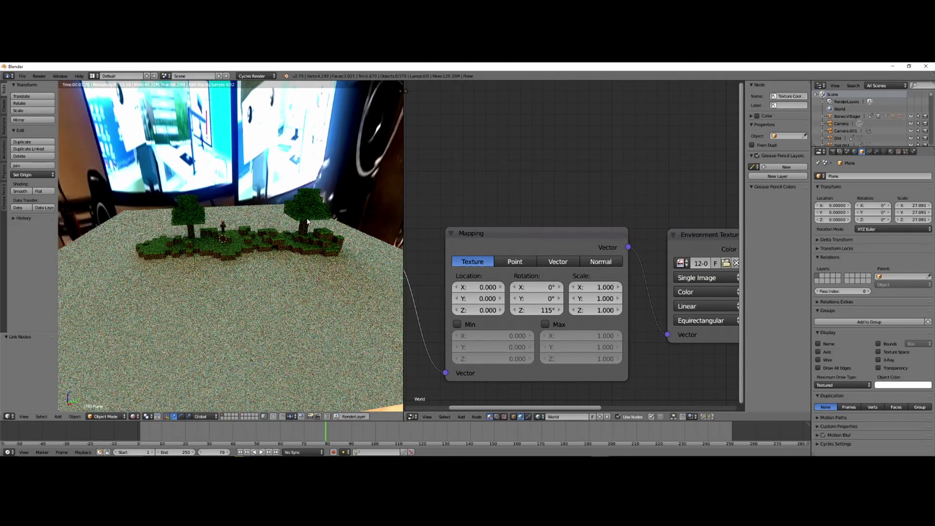
pyautogui.scroll(6, 309, 226)
pyautogui.scroll(-8, 303, 229)
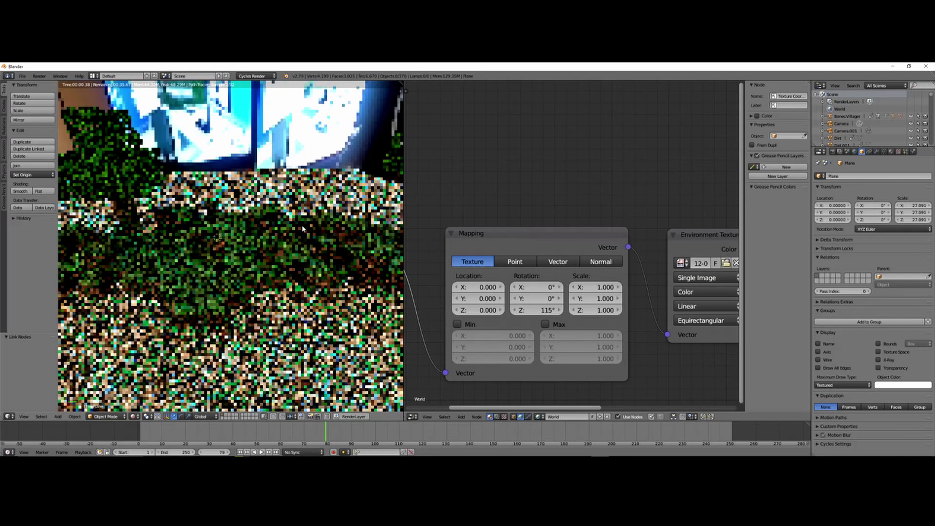
# Step: Switch the 3D view to solid shading and select the camera beside the terrain
pyautogui.moveTo(302, 229)
pyautogui.mouseDown(button='middle')
pyautogui.moveTo(292, 251)
pyautogui.moveTo(347, 205)
pyautogui.mouseUp(button='middle')
pyautogui.scroll(3, 292, 251)
pyautogui.hotkey('shift', 'z')
pyautogui.scroll(-2, 293, 251)
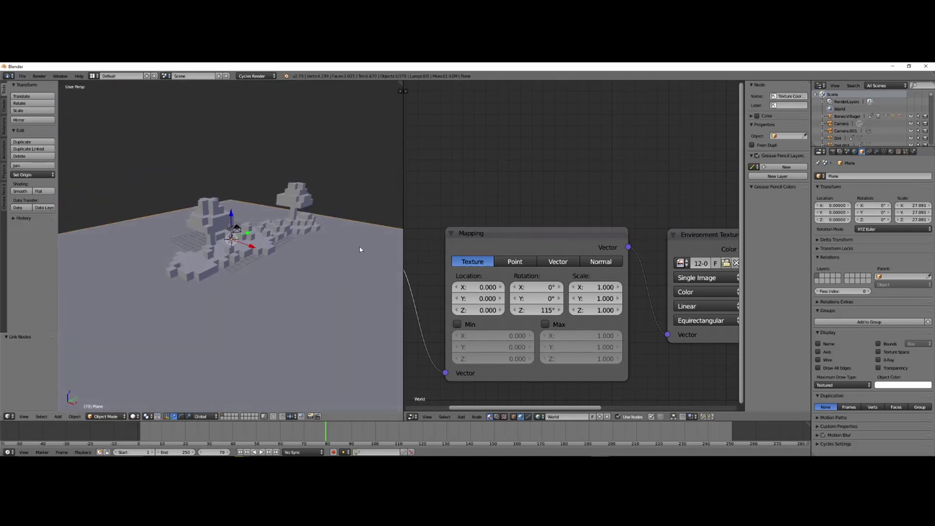
pyautogui.scroll(5, 246, 216)
pyautogui.rightClick(274, 151)
pyautogui.scroll(-5, 274, 151)
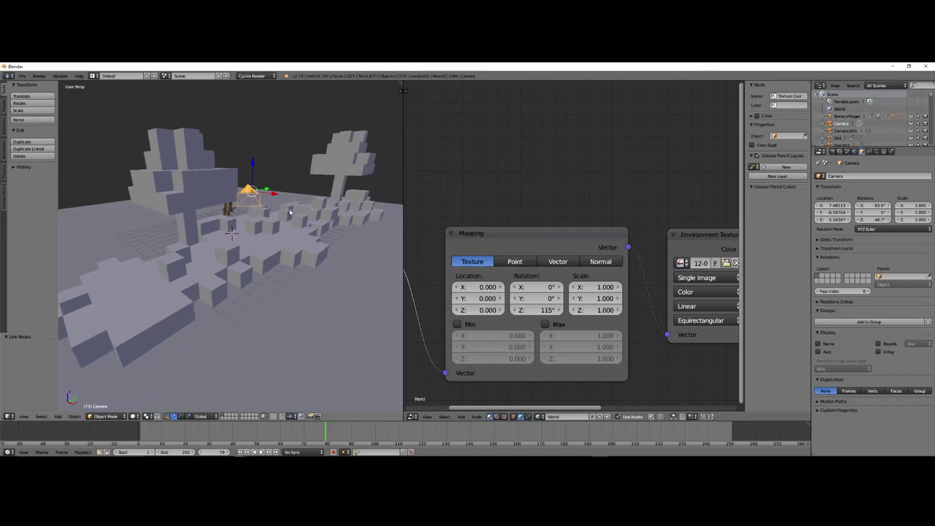
pyautogui.moveTo(257, 261); pyautogui.dragTo(242, 266, button='middle')
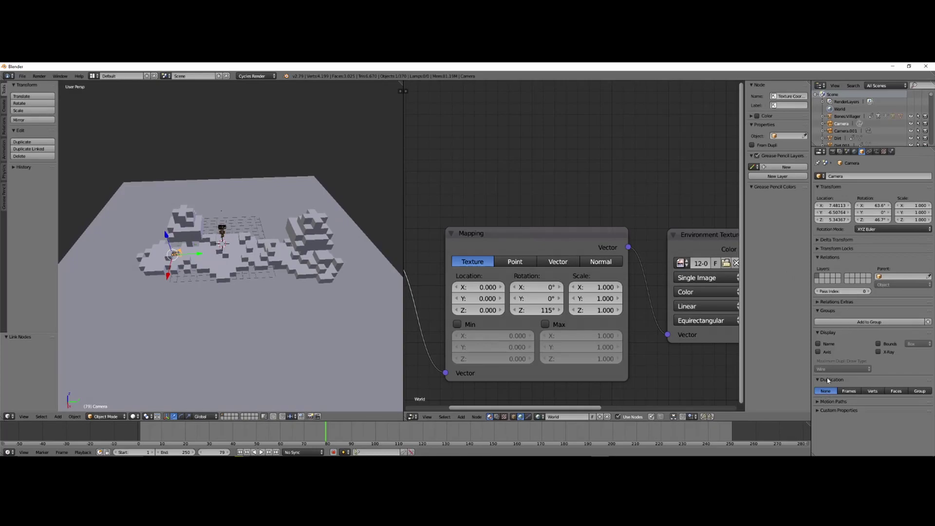
# Step: Select the ground plane and move it about 0.749 along the Y axis
pyautogui.rightClick(339, 318)
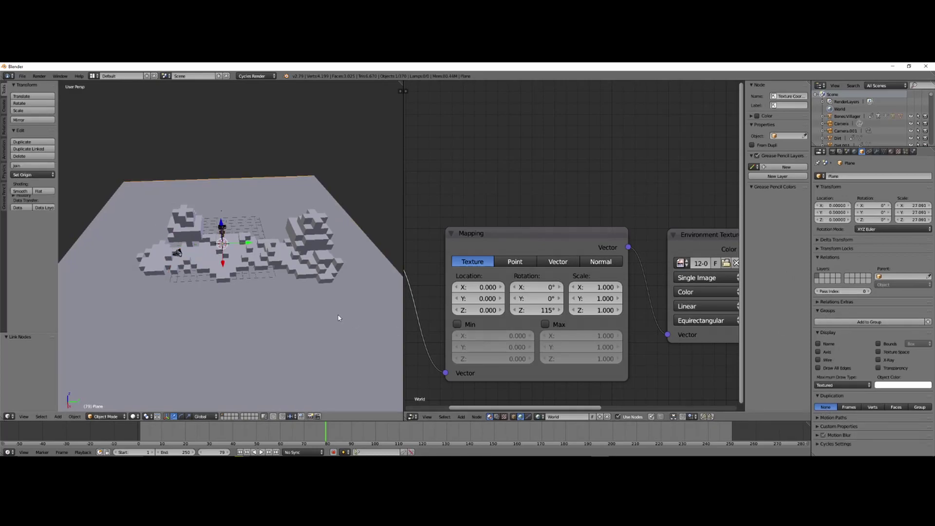
pyautogui.scroll(-3, 339, 315)
pyautogui.moveTo(339, 316); pyautogui.dragTo(313, 318, button='middle')
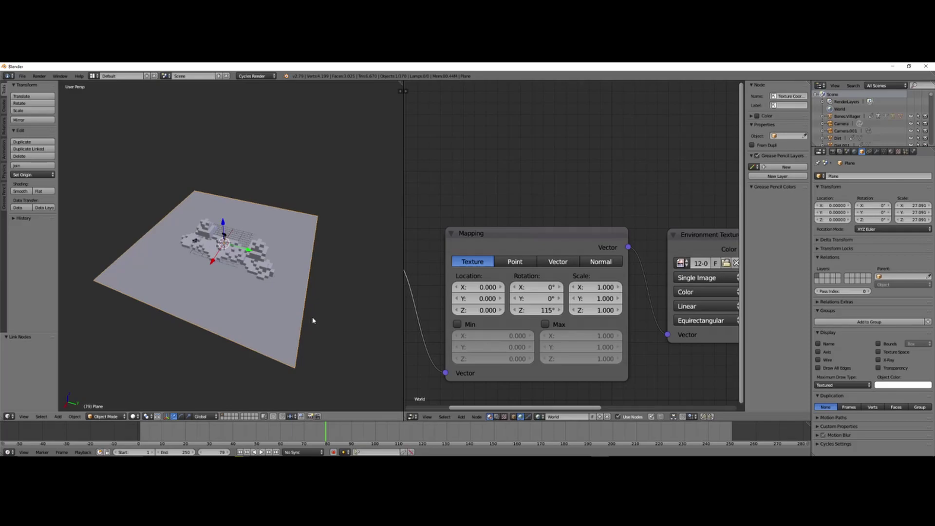
pyautogui.scroll(2, 313, 318)
pyautogui.moveTo(249, 248); pyautogui.dragTo(251, 249)
pyautogui.click(256, 252)
pyautogui.scroll(3, 256, 252)
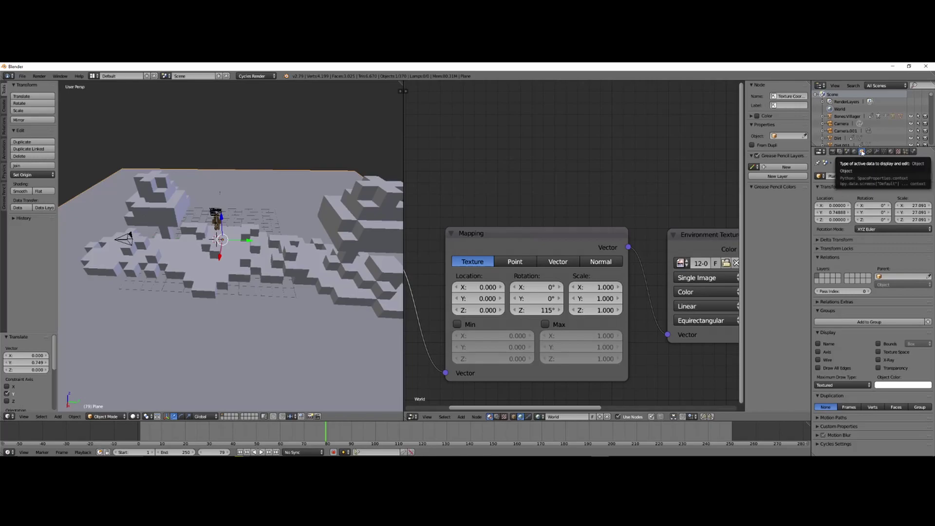
# Step: Enable Shadow Catcher in the ground plane's Cycles settings and preview the scene in rendered shading
pyautogui.click(841, 442)
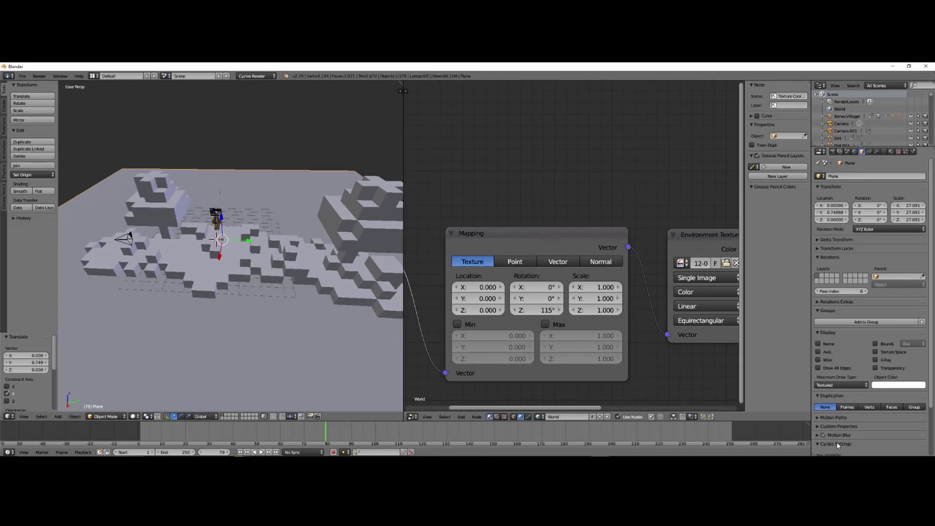
pyautogui.scroll(-3, 846, 429)
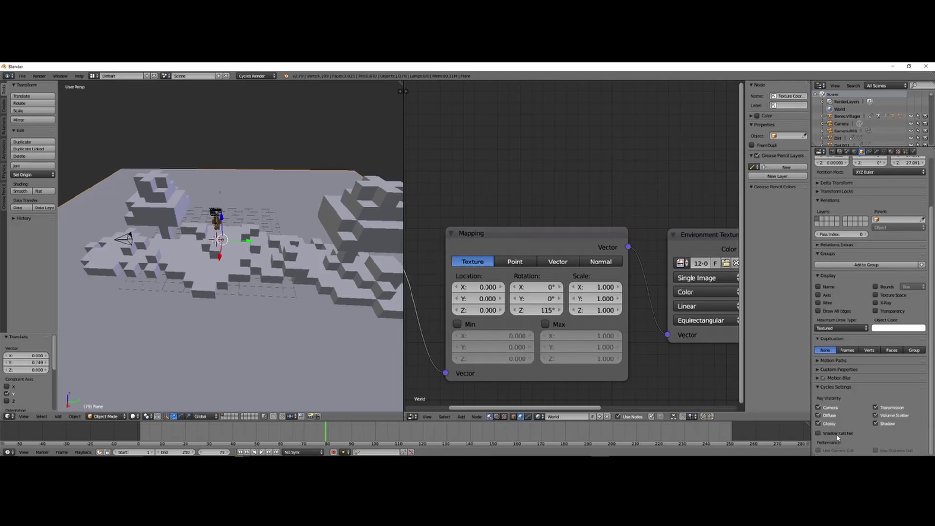
pyautogui.click(838, 438)
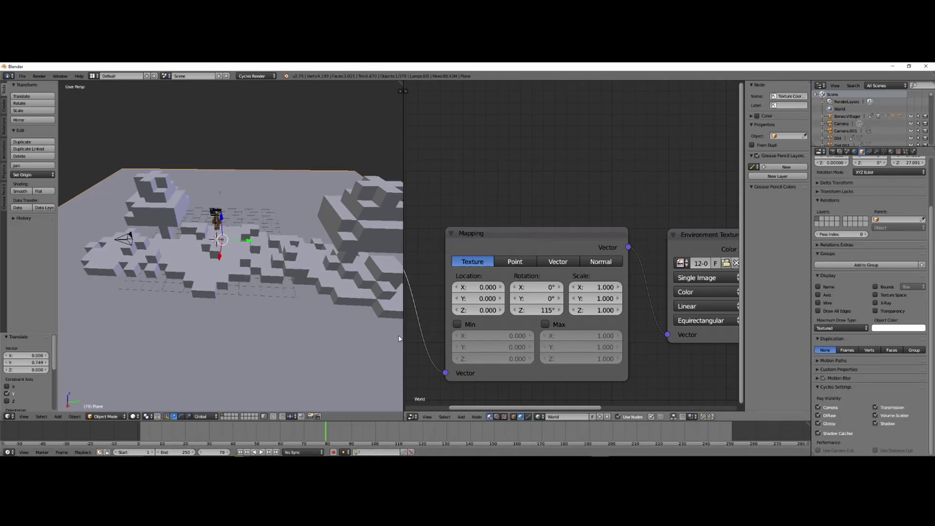
pyautogui.hotkey('shift', 'z')
pyautogui.scroll(-4, 385, 336)
pyautogui.moveTo(385, 336); pyautogui.dragTo(266, 309, button='middle')
pyautogui.scroll(-2, 347, 319)
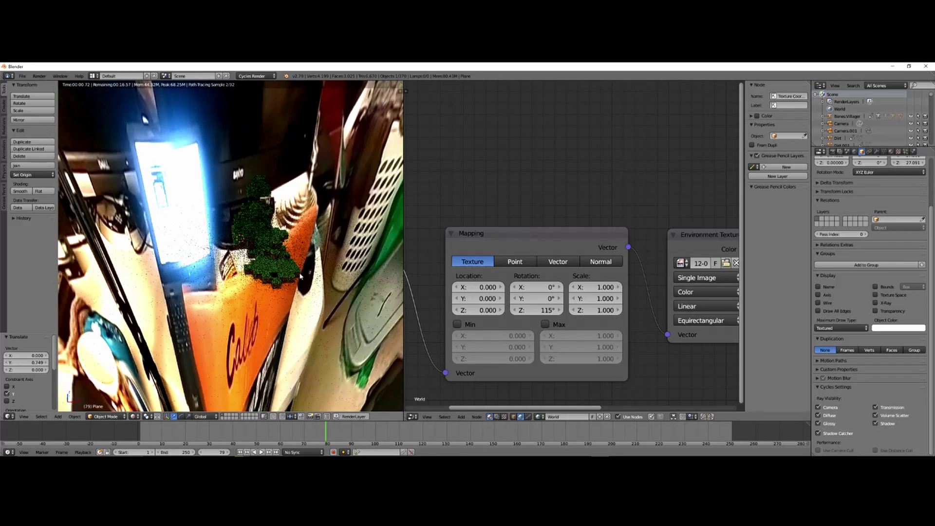
# Step: Return the 3D view to solid shading and add a Sun lamp
pyautogui.hotkey('shift', 'z')
pyautogui.moveTo(245, 220); pyautogui.dragTo(231, 229, button='middle')
pyautogui.hotkey('shift', 'a')
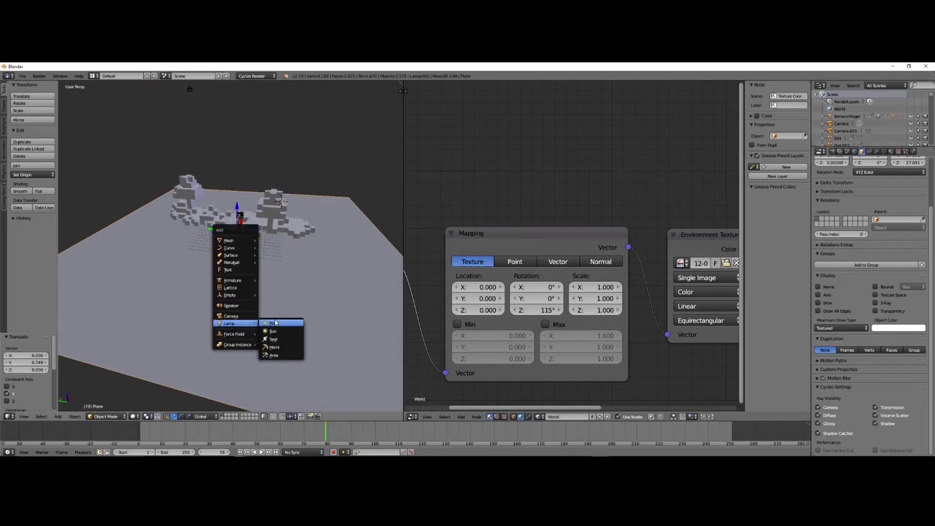
pyautogui.click(275, 331)
pyautogui.moveTo(233, 316); pyautogui.dragTo(303, 304, button='middle')
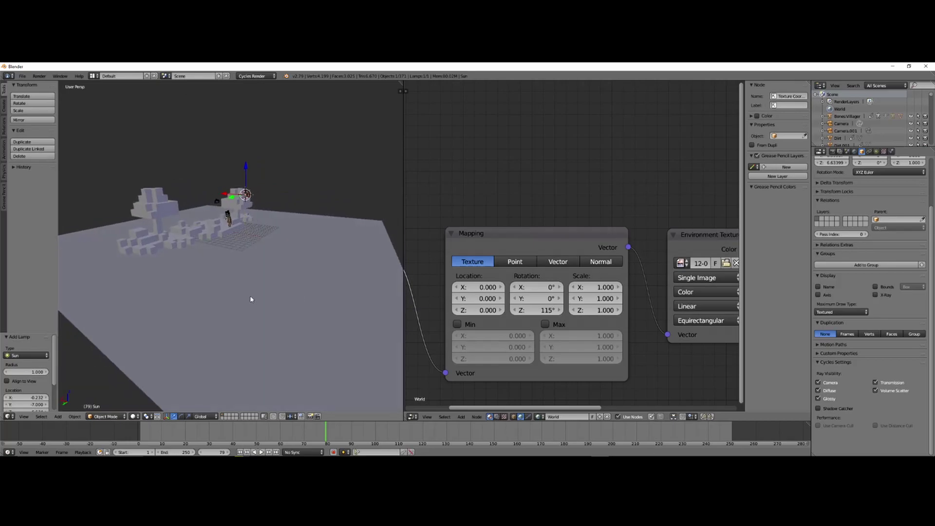
# Step: Move the sun lamp up and away from the terrain and rotate it so its beam points at the blocks
pyautogui.press('g')
pyautogui.click(333, 193)
pyautogui.press('r')
pyautogui.click(245, 185)
pyautogui.moveTo(246, 184); pyautogui.dragTo(268, 243, button='middle')
pyautogui.press('r')
pyautogui.click(324, 152)
pyautogui.scroll(-2, 251, 258)
pyautogui.press('g')
pyautogui.click(320, 222)
pyautogui.press('r')
pyautogui.click(261, 277)
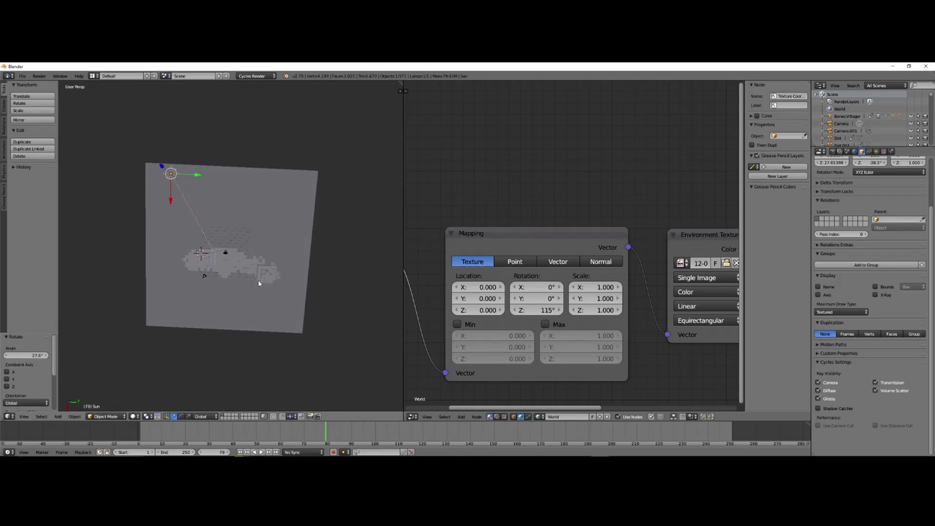
# Step: Refine the sun lamp's position and tilt from a side view of the ground plane
pyautogui.moveTo(261, 277); pyautogui.dragTo(284, 211, button='middle')
pyautogui.hotkey('shift', 'z')
pyautogui.moveTo(251, 261); pyautogui.dragTo(246, 241, button='middle')
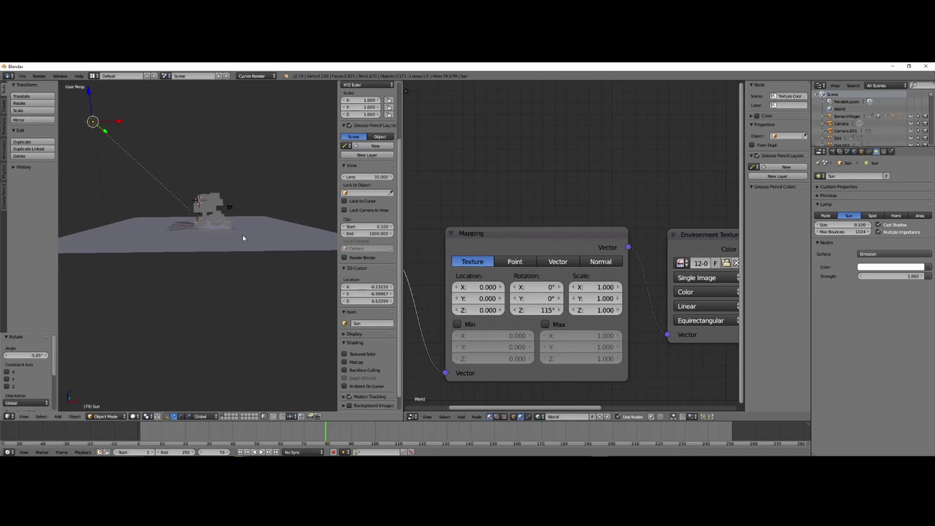
pyautogui.press('g')
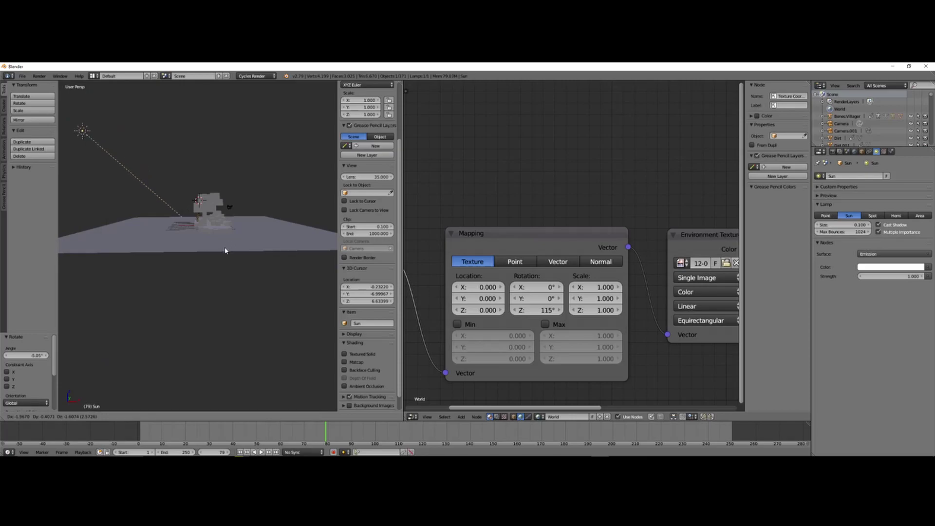
pyautogui.click(228, 252)
pyautogui.press('r')
pyautogui.click(248, 230)
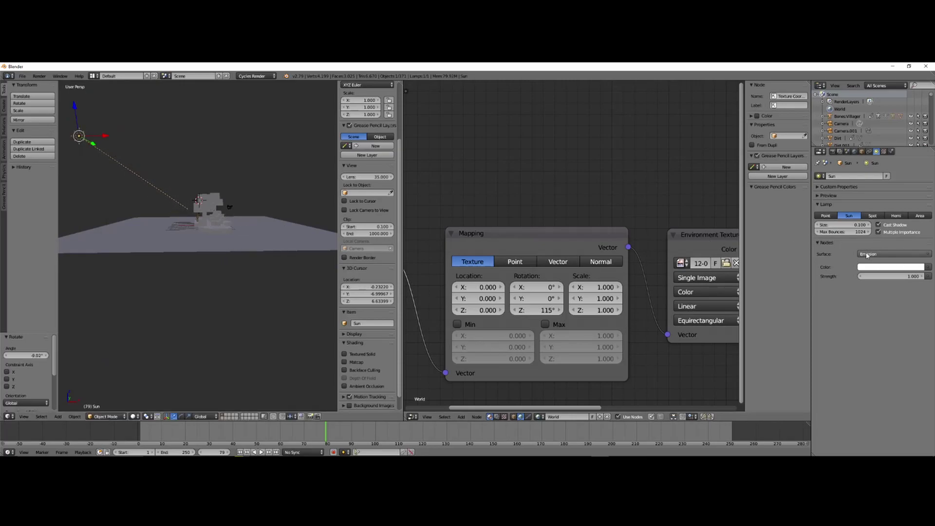
# Step: Set the sun lamp's size to 0.000 and strength to 8.400, and preview the lighting in rendered shading
pyautogui.moveTo(845, 227); pyautogui.dragTo(799, 227)
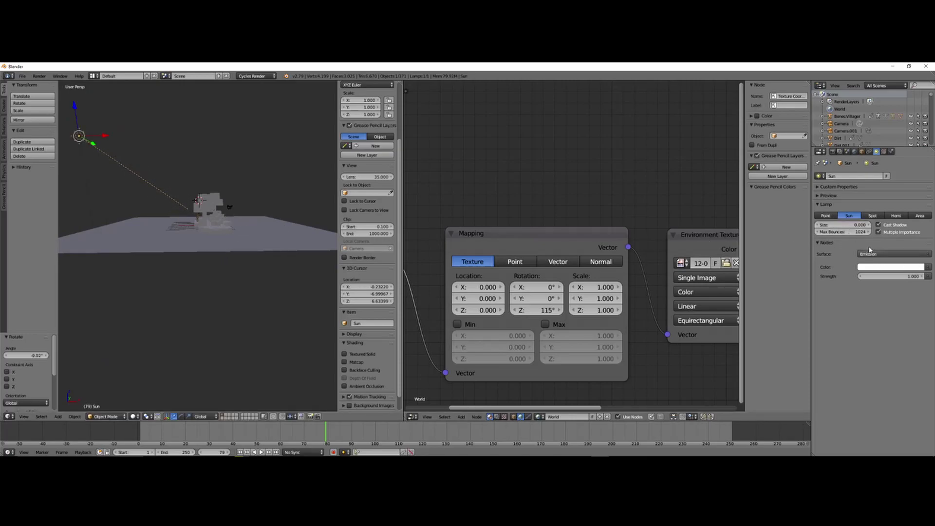
pyautogui.moveTo(884, 276); pyautogui.dragTo(902, 276)
pyautogui.moveTo(214, 202)
pyautogui.mouseDown(button='middle')
pyautogui.moveTo(203, 221)
pyautogui.moveTo(176, 232)
pyautogui.mouseUp(button='middle')
pyautogui.hotkey('shift', 'z')
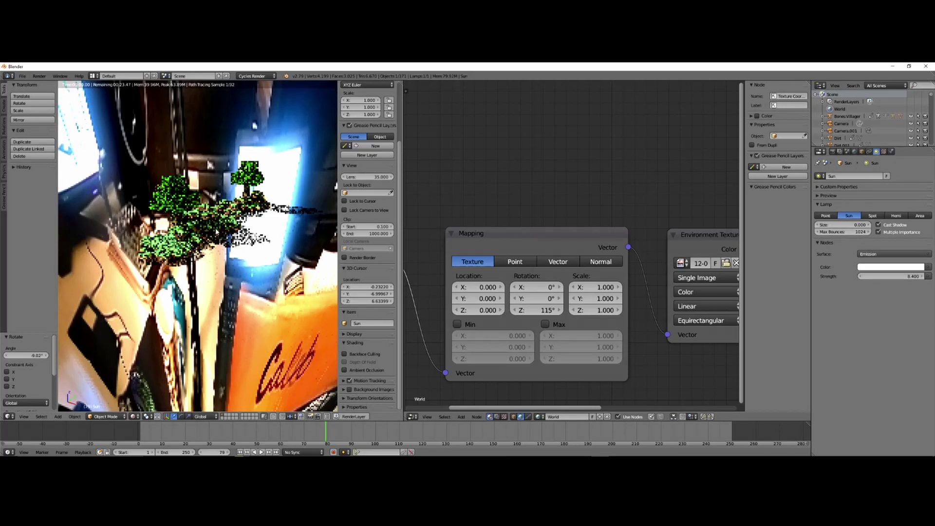
pyautogui.moveTo(210, 164)
pyautogui.mouseDown(button='middle')
pyautogui.moveTo(189, 247)
pyautogui.moveTo(178, 230)
pyautogui.mouseUp(button='middle')
# Step: In solid shading, rotate the sun lamp about 10.3° around the global Z axis
pyautogui.hotkey('shift', 'z')
pyautogui.press('r')
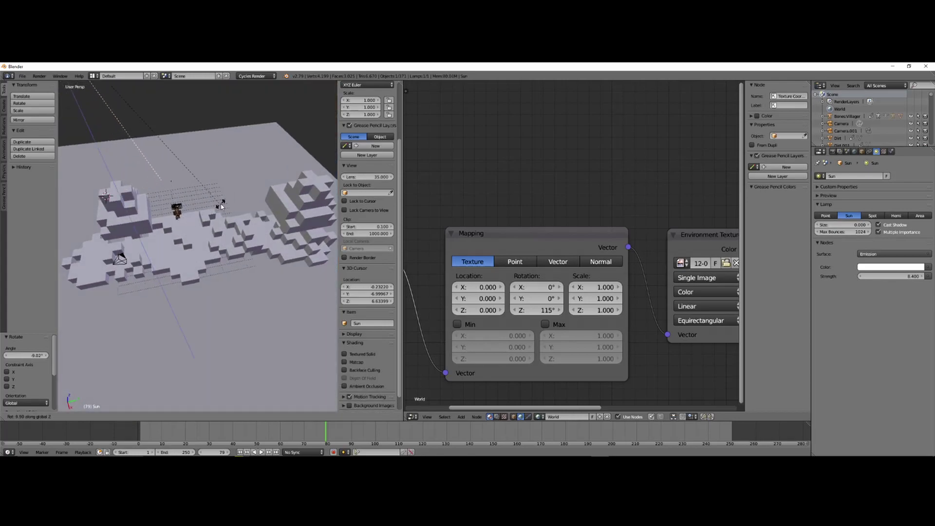
pyautogui.click(221, 205)
pyautogui.scroll(-5, 235, 192)
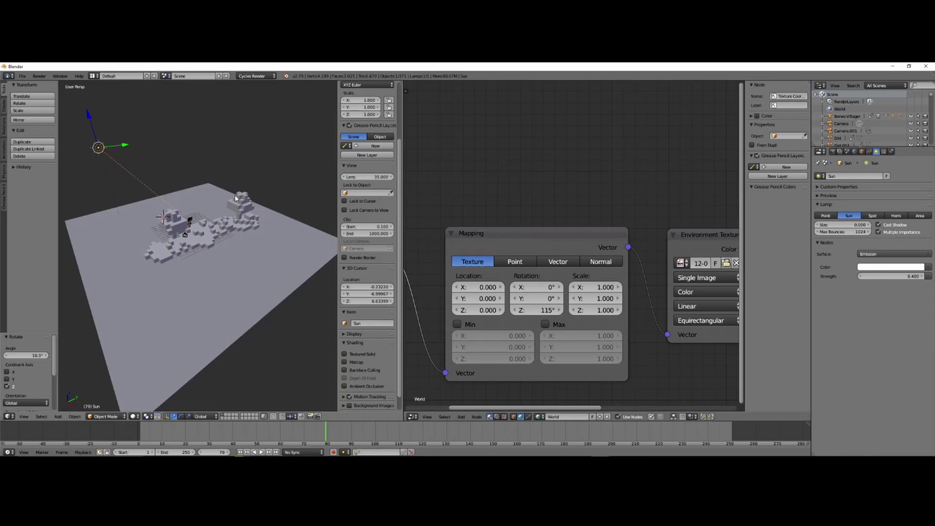
# Step: Examine the terrain and the sun's direction from several angles in solid shading
pyautogui.scroll(-2, 229, 203)
pyautogui.moveTo(186, 223); pyautogui.dragTo(230, 265, button='middle')
pyautogui.scroll(5, 239, 217)
pyautogui.scroll(3, 282, 226)
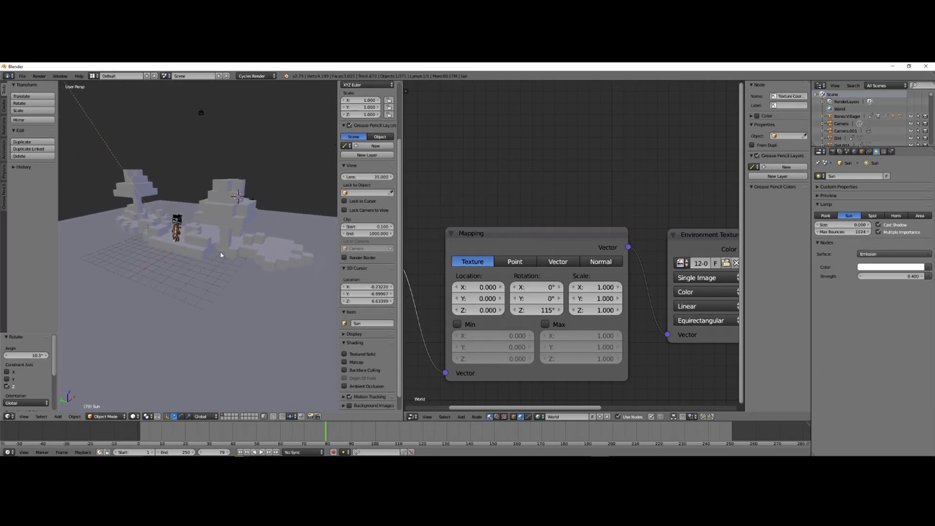
pyautogui.moveTo(242, 249); pyautogui.dragTo(113, 261, button='middle')
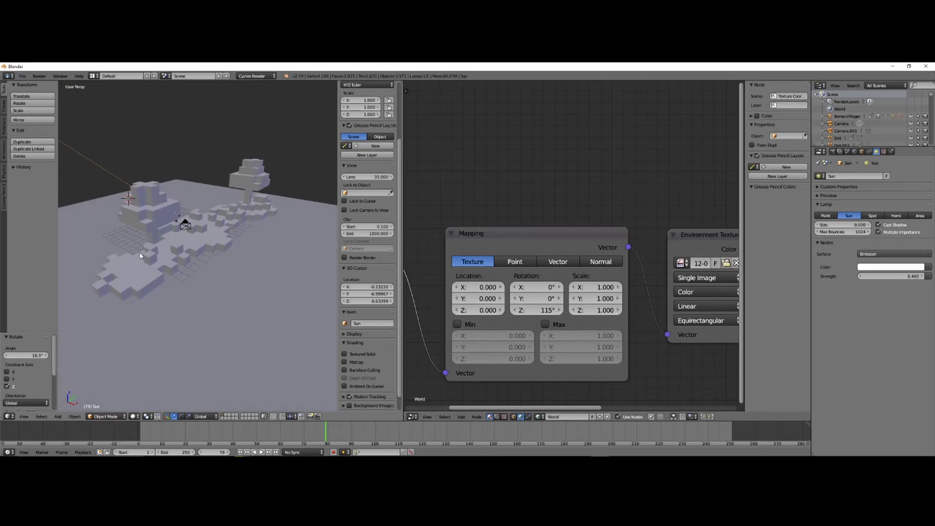
pyautogui.scroll(5, 224, 255)
pyautogui.moveTo(229, 255); pyautogui.dragTo(161, 259, button='middle')
pyautogui.scroll(-5, 193, 227)
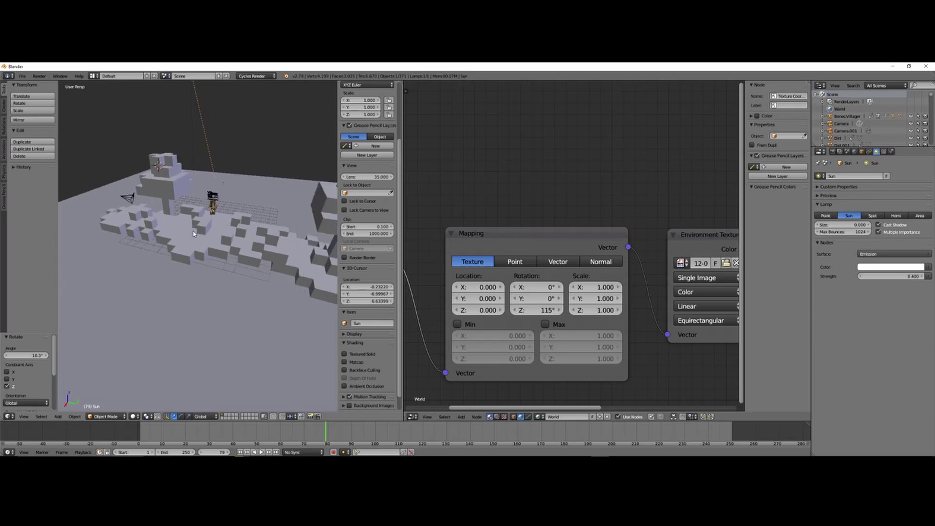
pyautogui.moveTo(194, 227)
pyautogui.mouseDown(button='middle')
pyautogui.moveTo(191, 273)
pyautogui.moveTo(197, 236)
pyautogui.mouseUp(button='middle')
# Step: Preview the sunlit terrain in rendered shading and lower the sun lamp's strength
pyautogui.hotkey('shift', 'z')
pyautogui.scroll(1, 209, 228)
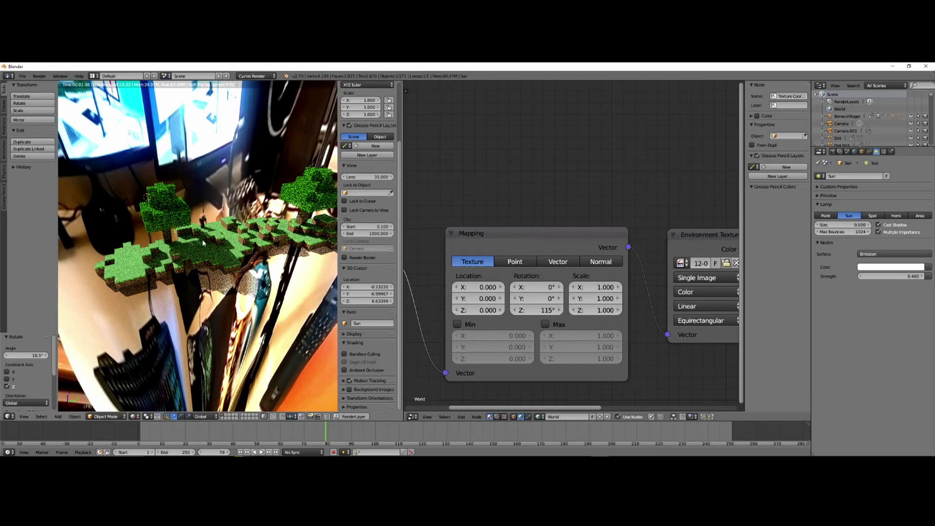
pyautogui.moveTo(105, 255); pyautogui.dragTo(287, 251, button='middle')
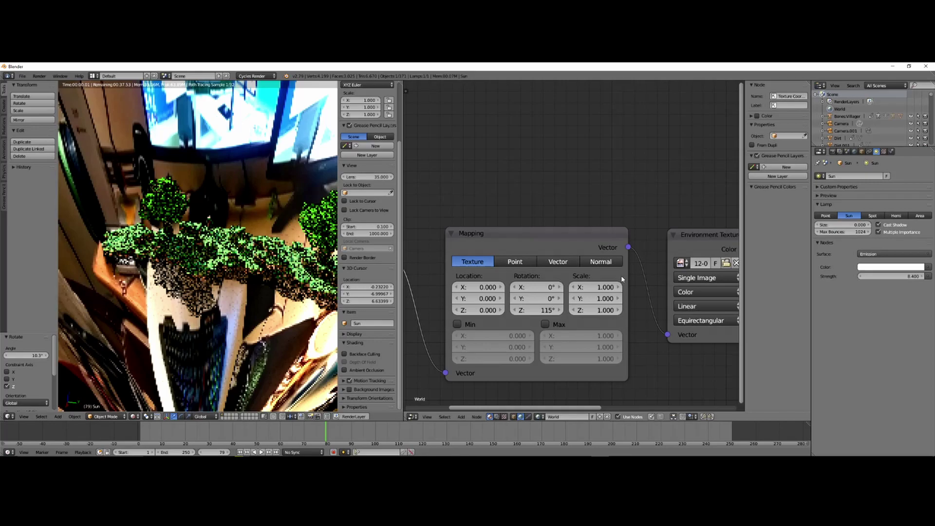
pyautogui.moveTo(909, 278); pyautogui.dragTo(892, 278)
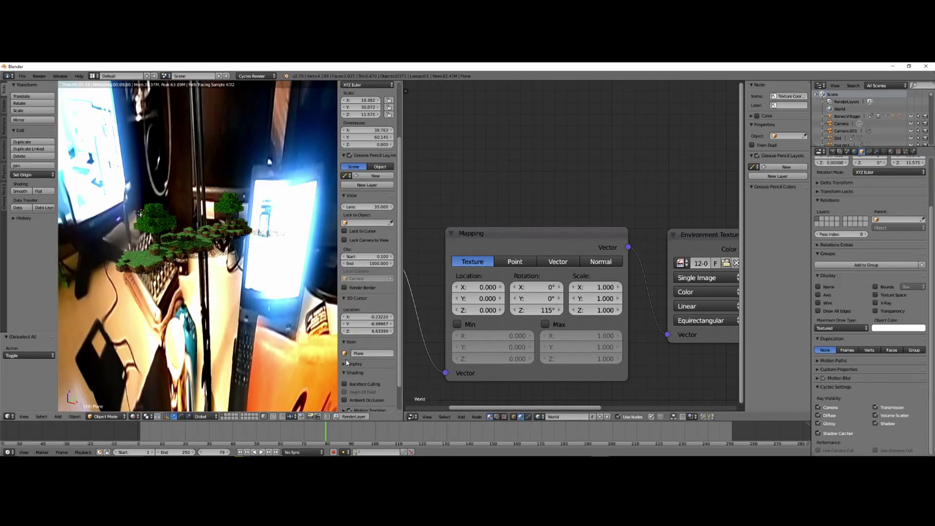
# Step: Compare the terrain and ground plane in rendered and solid shading
pyautogui.moveTo(347, 363); pyautogui.dragTo(336, 355, button='middle')
pyautogui.moveTo(254, 331)
pyautogui.mouseDown(button='middle')
pyautogui.moveTo(197, 328)
pyautogui.moveTo(172, 342)
pyautogui.moveTo(242, 334)
pyautogui.moveTo(233, 320)
pyautogui.moveTo(273, 315)
pyautogui.moveTo(277, 307)
pyautogui.moveTo(208, 320)
pyautogui.moveTo(164, 297)
pyautogui.moveTo(158, 320)
pyautogui.moveTo(269, 326)
pyautogui.moveTo(203, 322)
pyautogui.mouseUp(button='middle')
pyautogui.hotkey('shift', 'z')
pyautogui.scroll(4, 176, 340)
pyautogui.hotkey('shift', 'z')
pyautogui.scroll(3, 278, 306)
pyautogui.hotkey('shift', 'z')
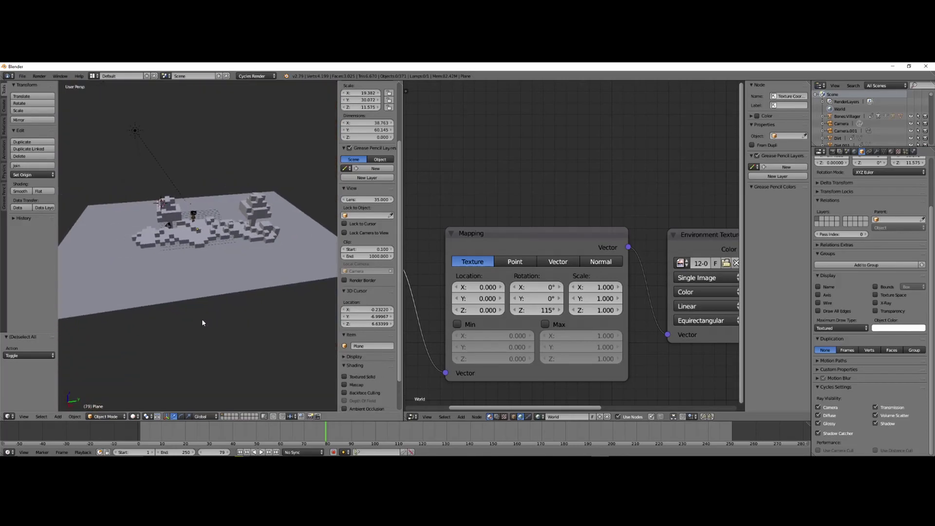